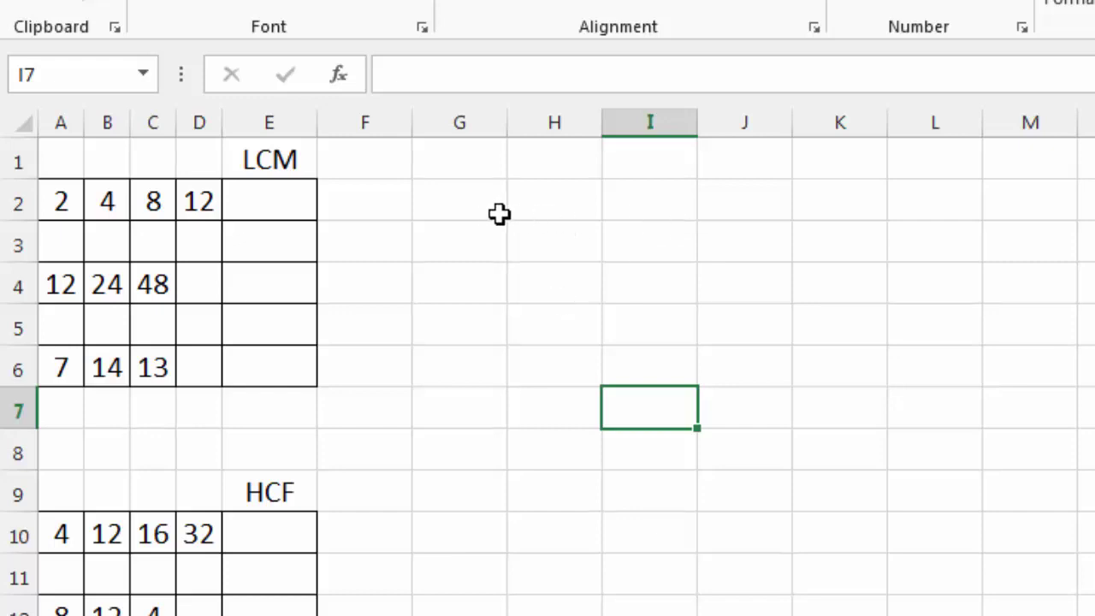
# Try the formula =lcm(4,6,12) in cell H3 and clear the cell again.
pyautogui.click(267, 206)
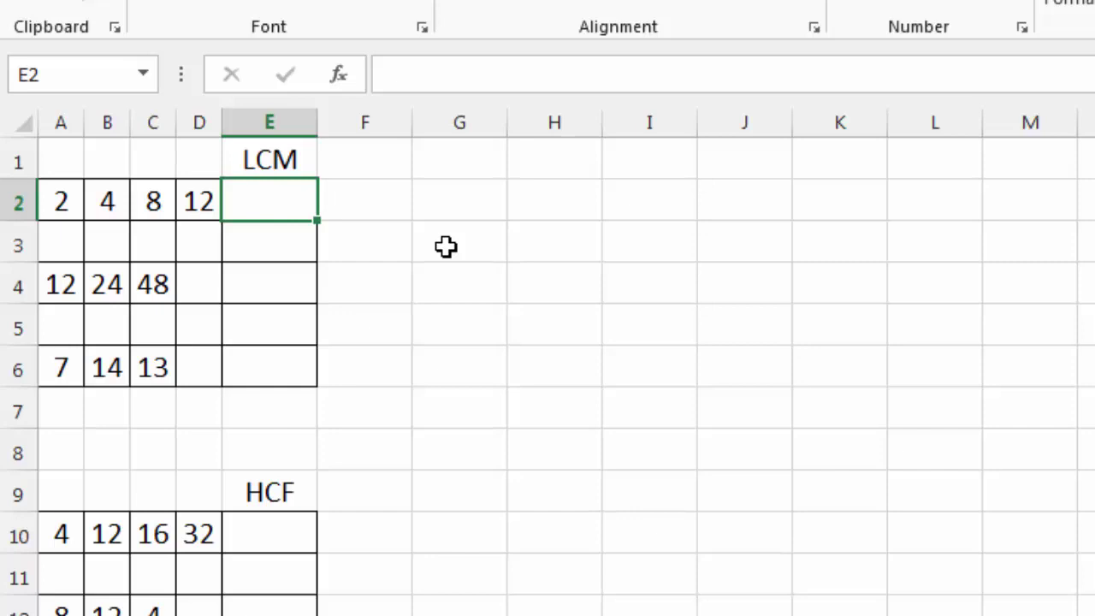
pyautogui.click(598, 236)
pyautogui.write('=')
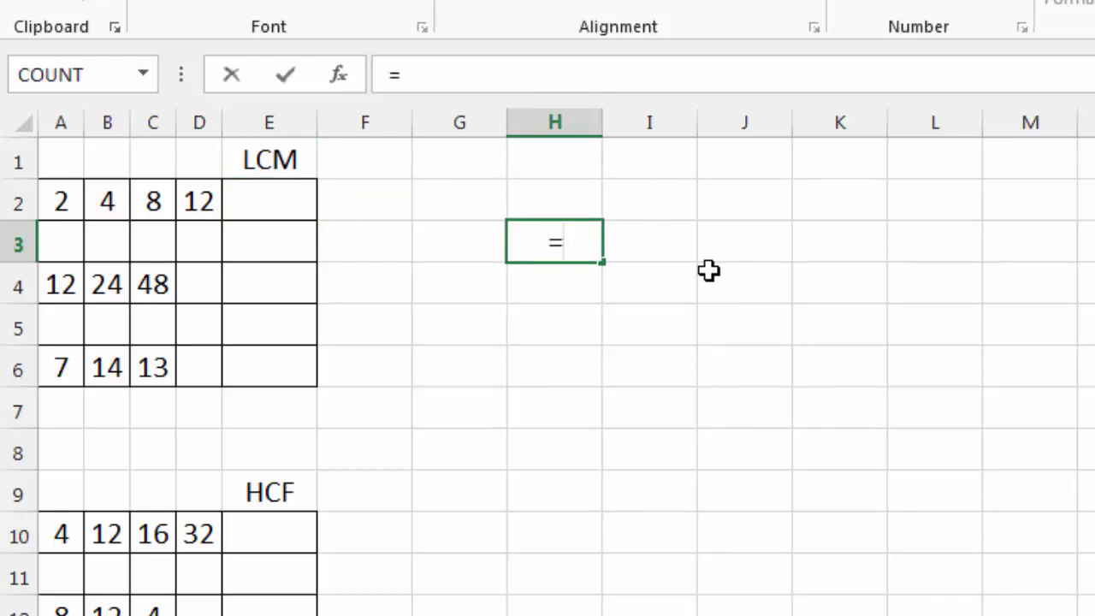
pyautogui.write('lcm(')
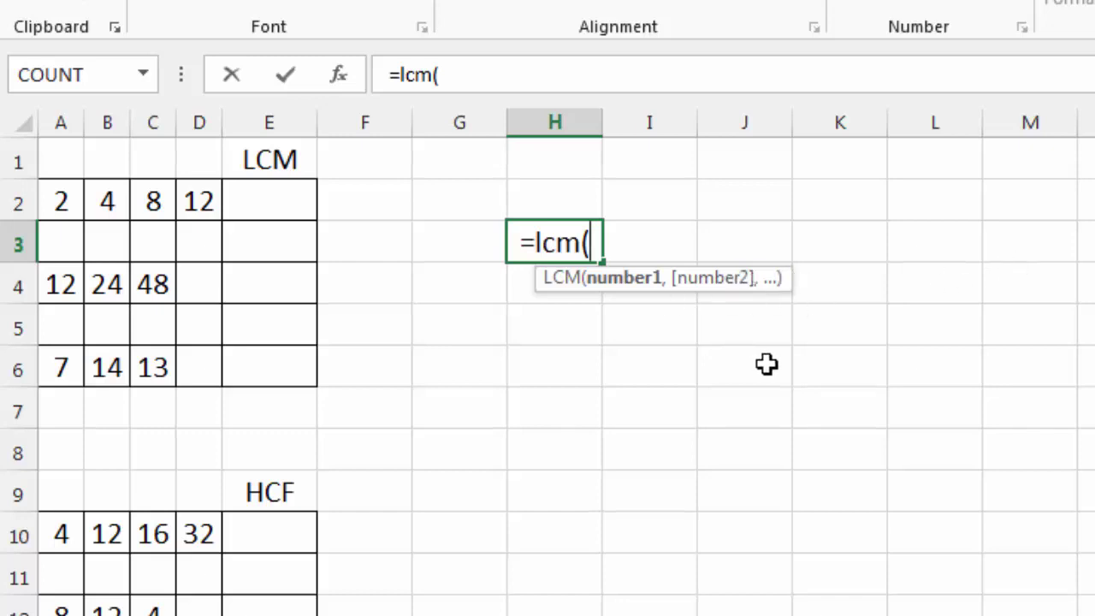
pyautogui.write('4')
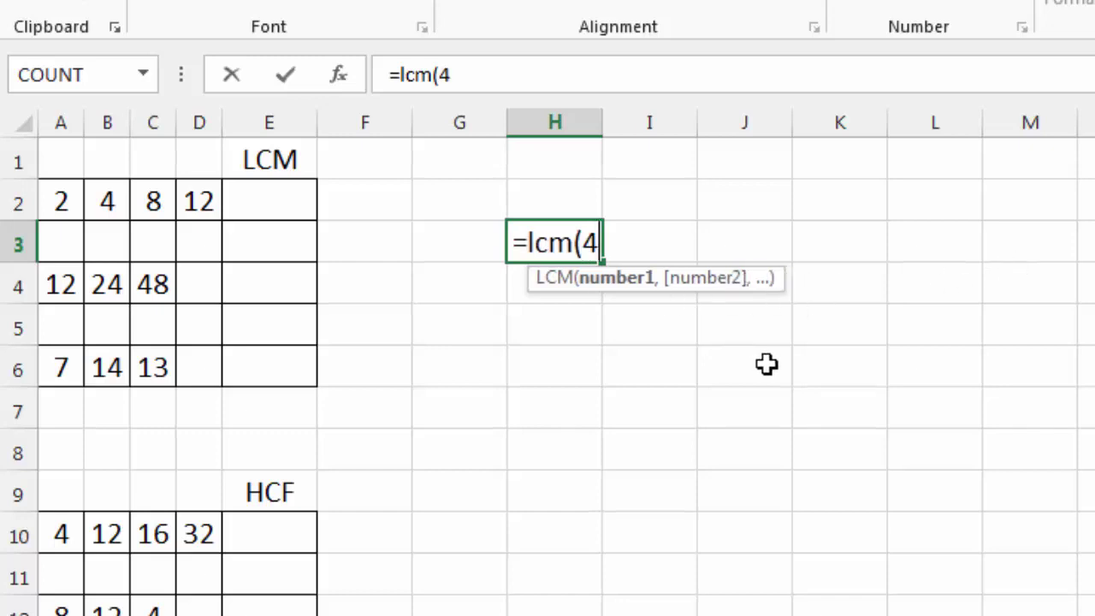
pyautogui.write(',6,1')
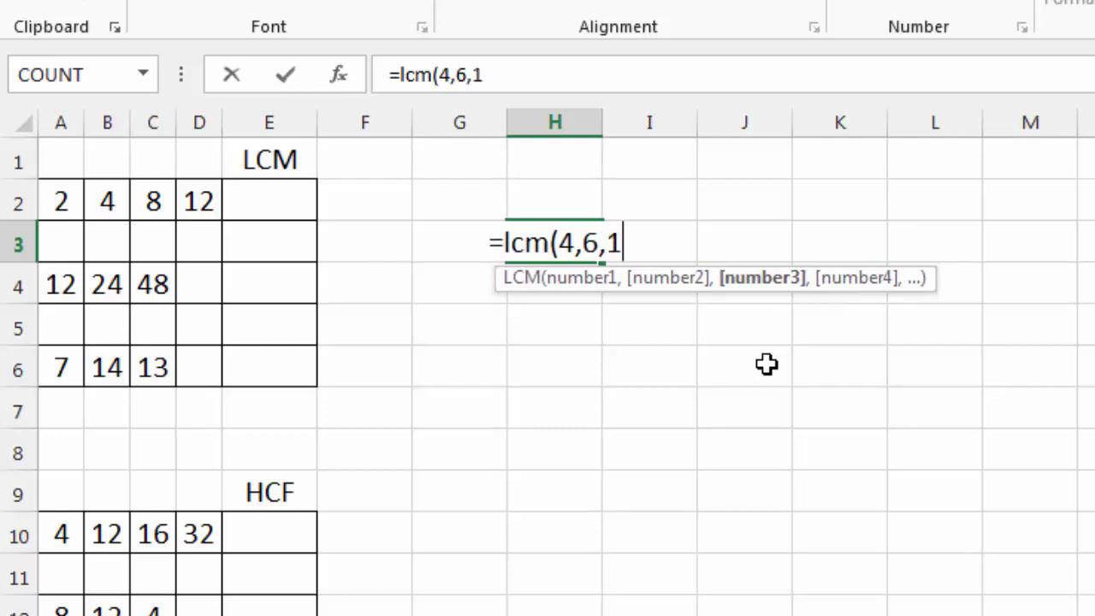
pyautogui.write('2)')
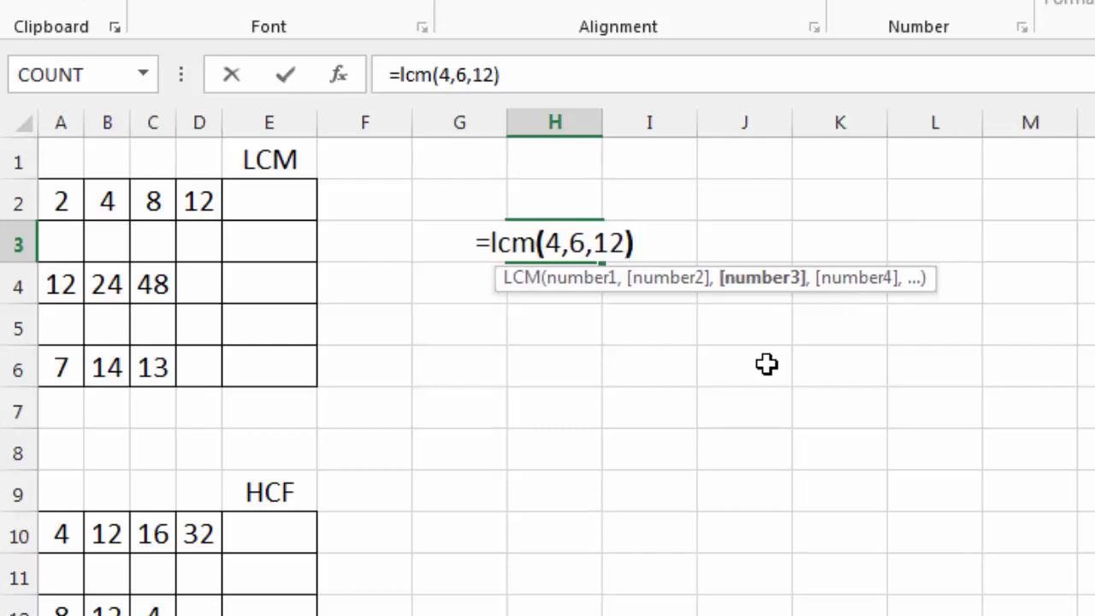
pyautogui.press('Return')
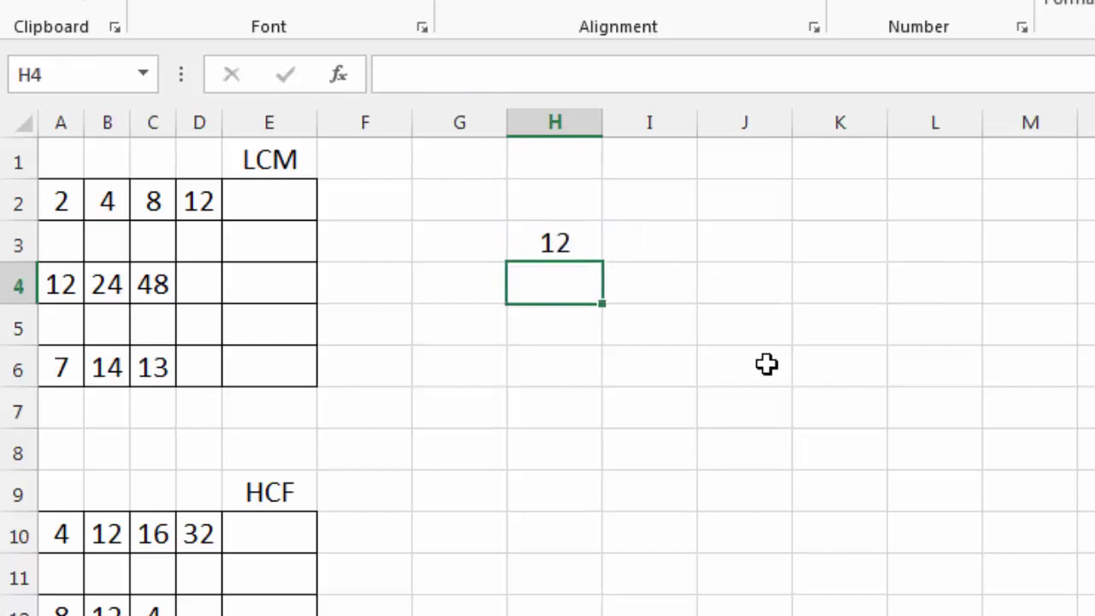
pyautogui.press('Up')
pyautogui.press('Delete')
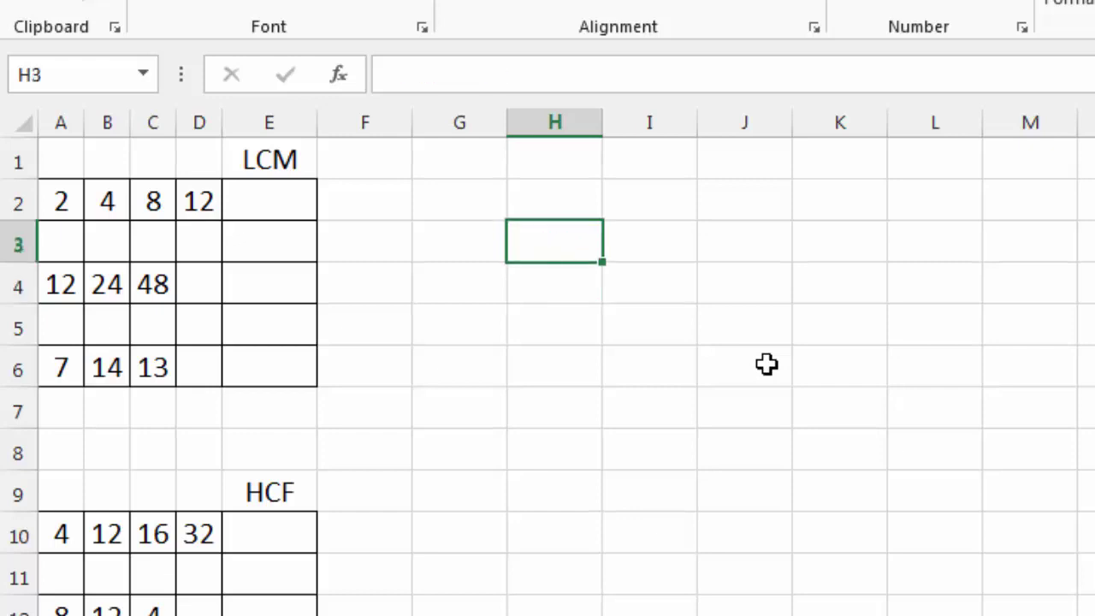
# Calculate the LCM of the first number row in cell E2 with =lcm(A2:D2).
pyautogui.press('Up')
pyautogui.press('Left')
pyautogui.press('Left')
pyautogui.press('Left')
pyautogui.press('Left')
pyautogui.press('Right')
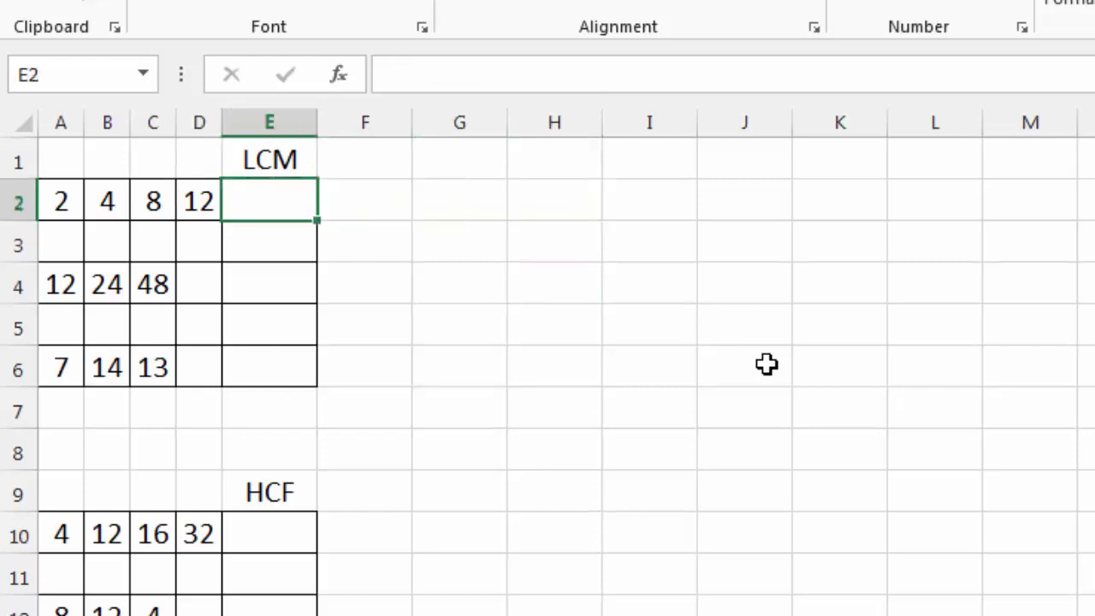
pyautogui.write('=')
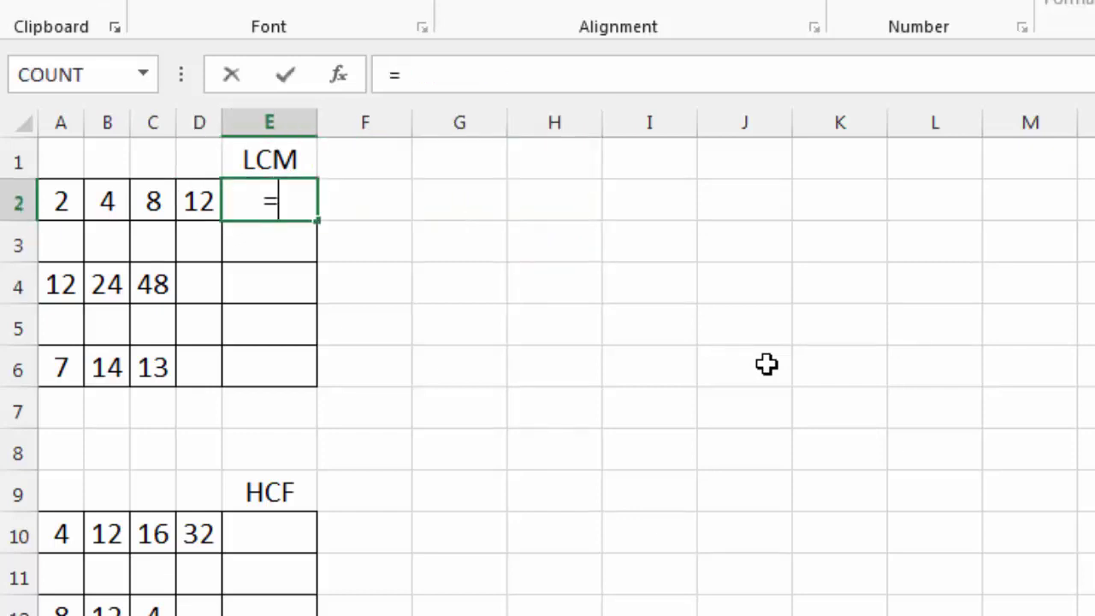
pyautogui.write('Lcm(')
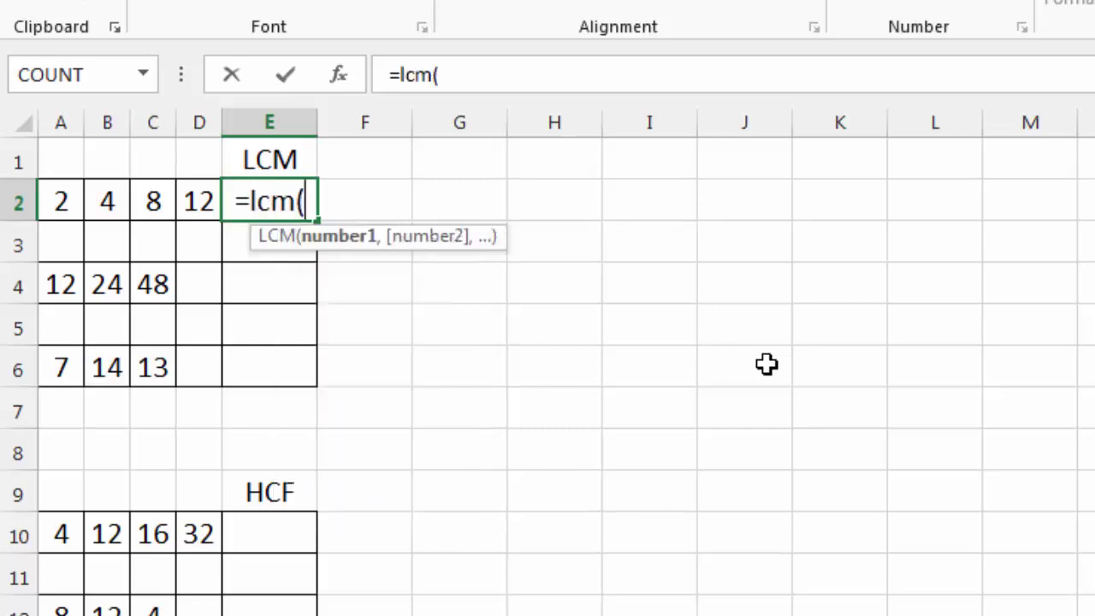
pyautogui.moveTo(54, 203); pyautogui.dragTo(187, 201)
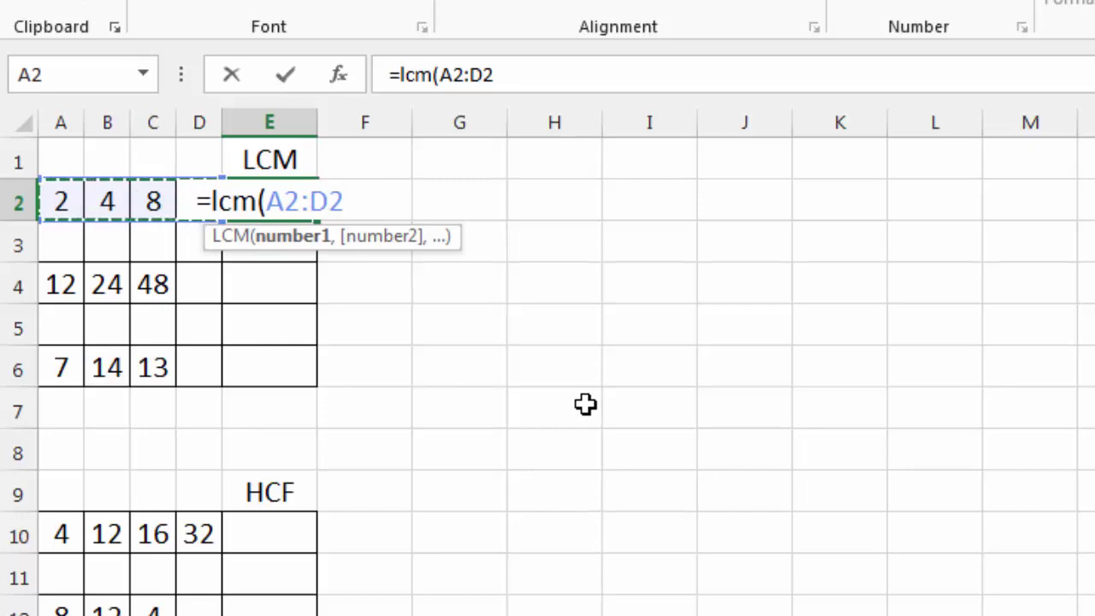
pyautogui.write(')')
pyautogui.press('Return')
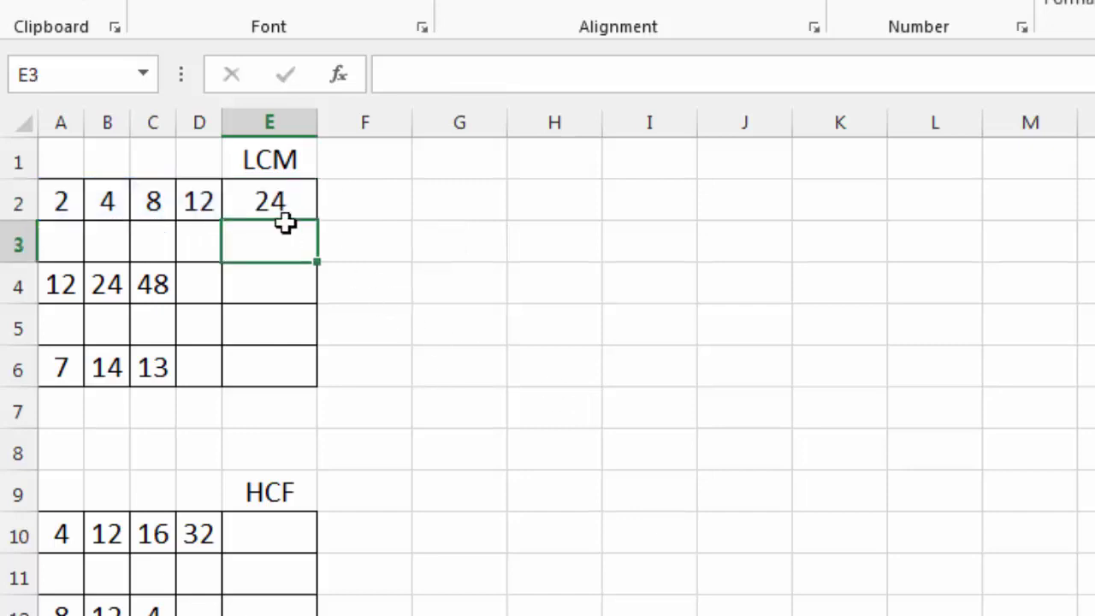
pyautogui.click(362, 237)
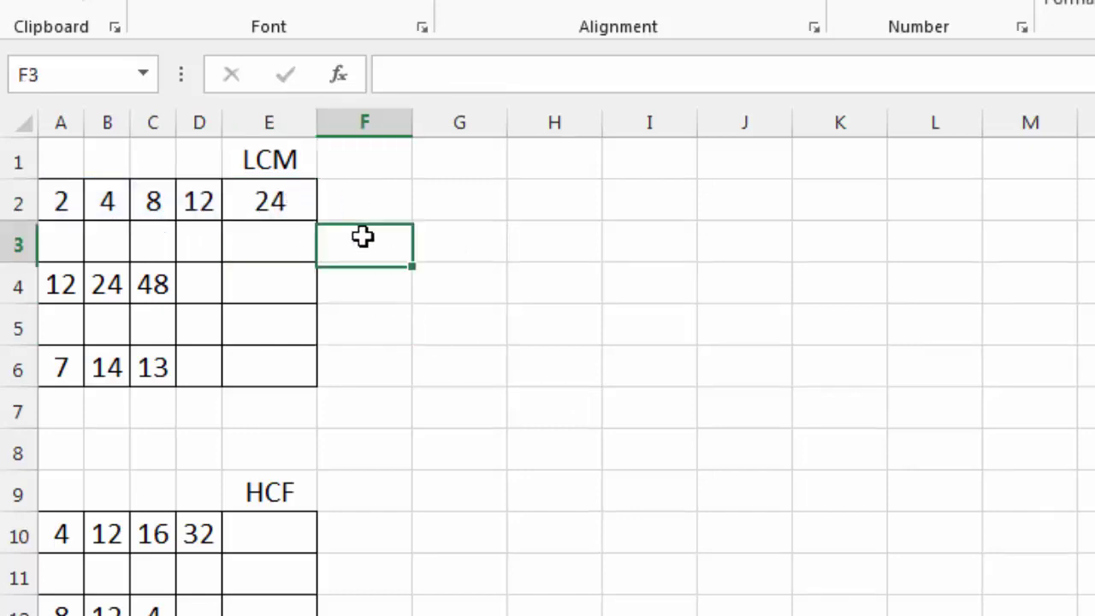
# Calculate the LCM of row 4 in cell E4 using separate cell references, =lcm(A4,B4,C4).
pyautogui.click(259, 283)
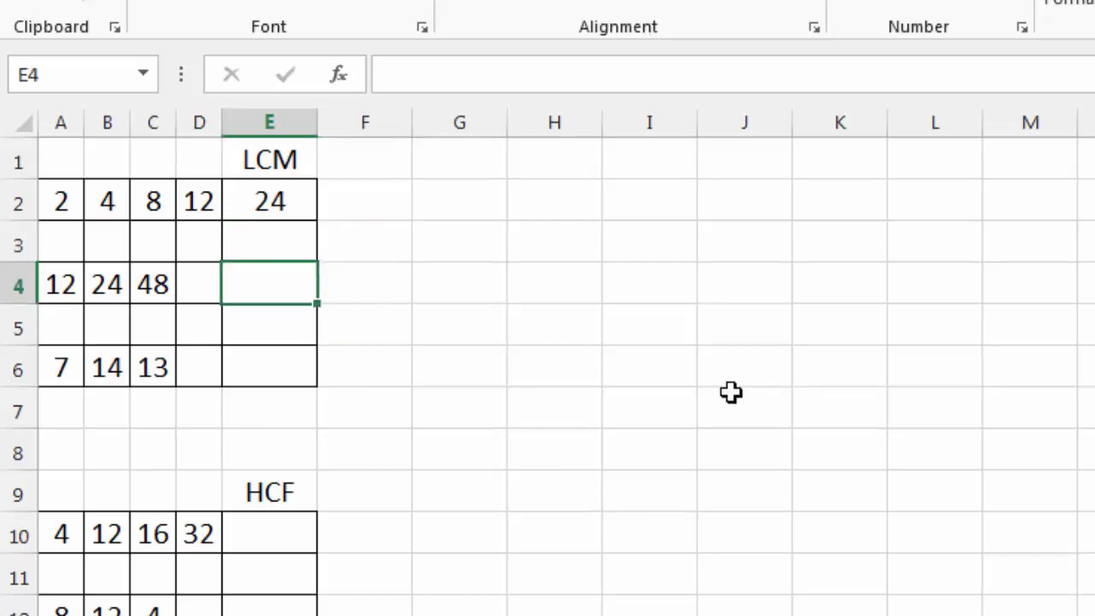
pyautogui.write('=l')
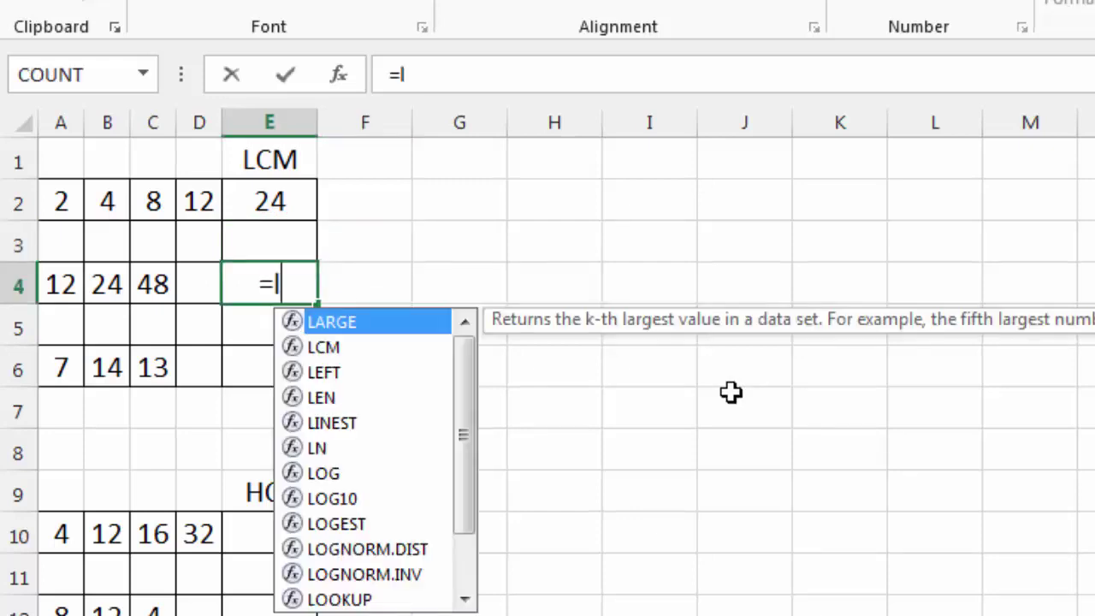
pyautogui.write('cm(')
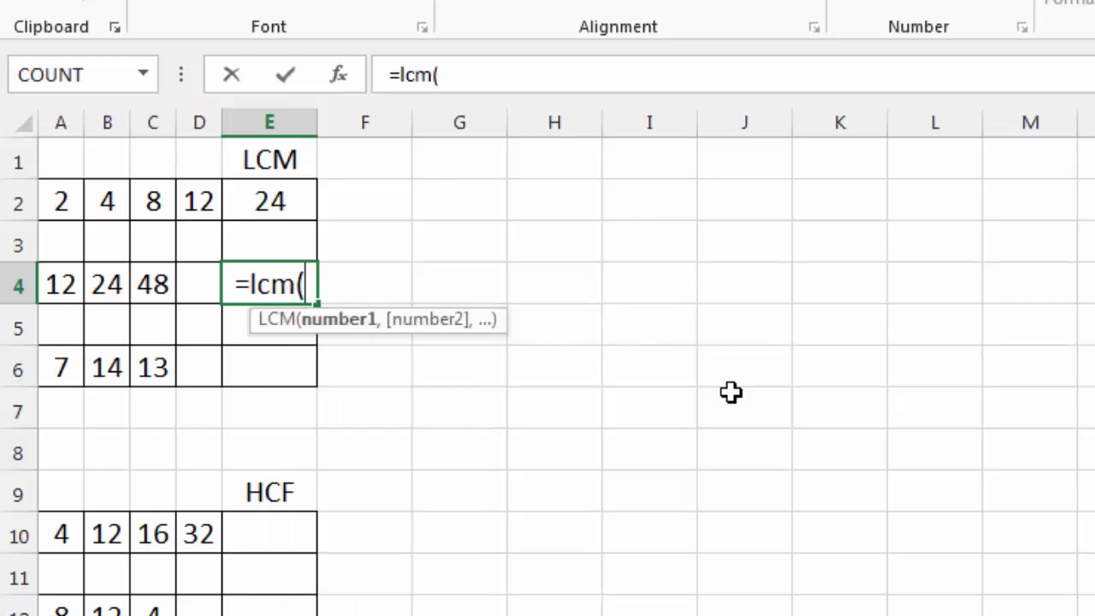
pyautogui.click(59, 278)
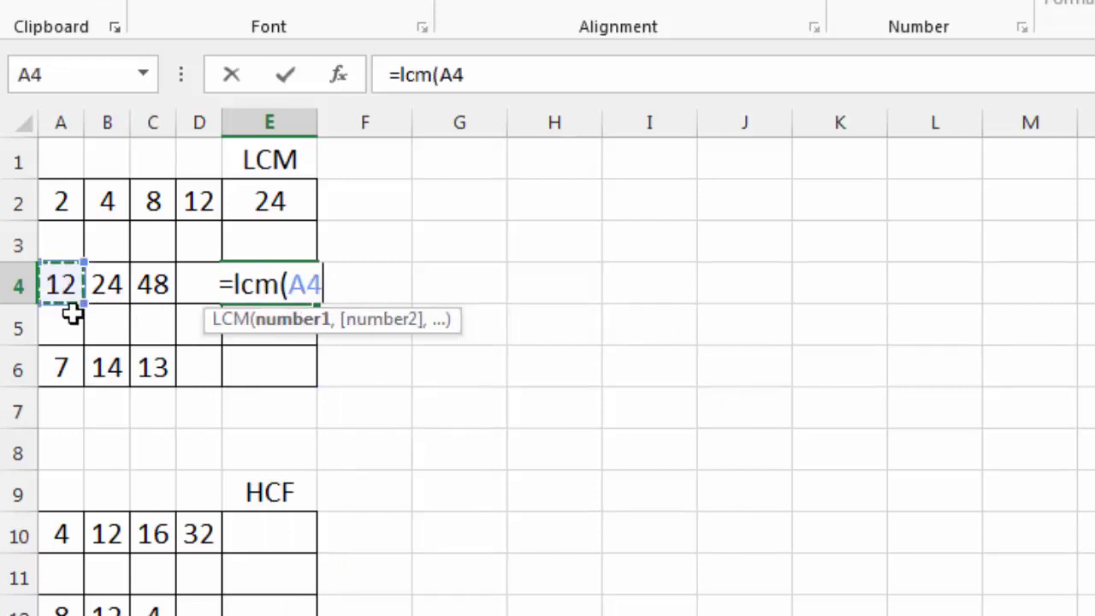
pyautogui.write(',')
pyautogui.click(104, 289)
pyautogui.write(',')
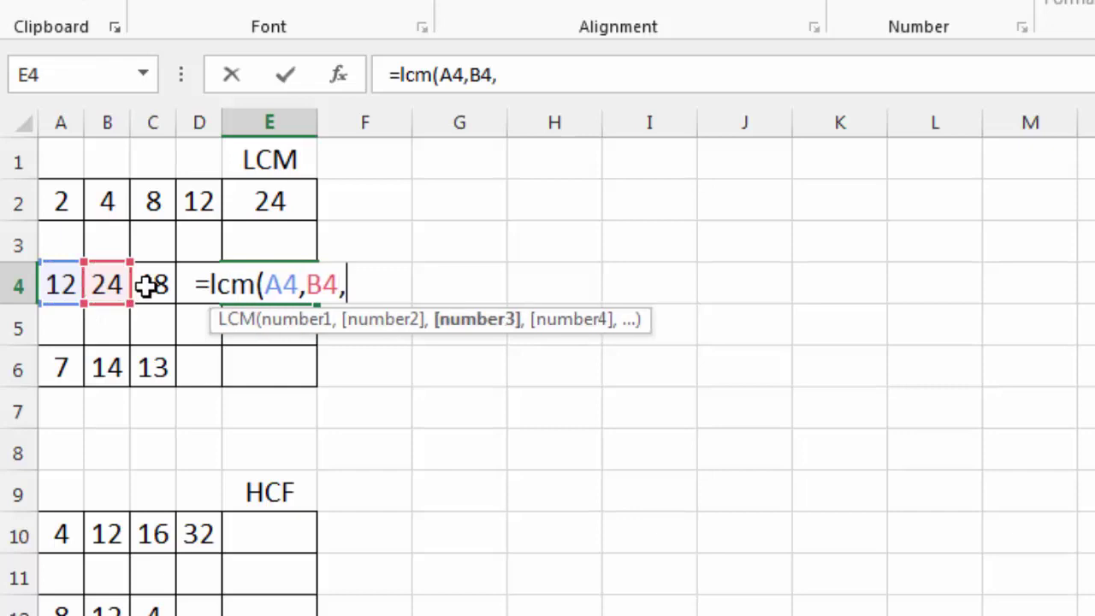
pyautogui.click(152, 289)
pyautogui.write(')')
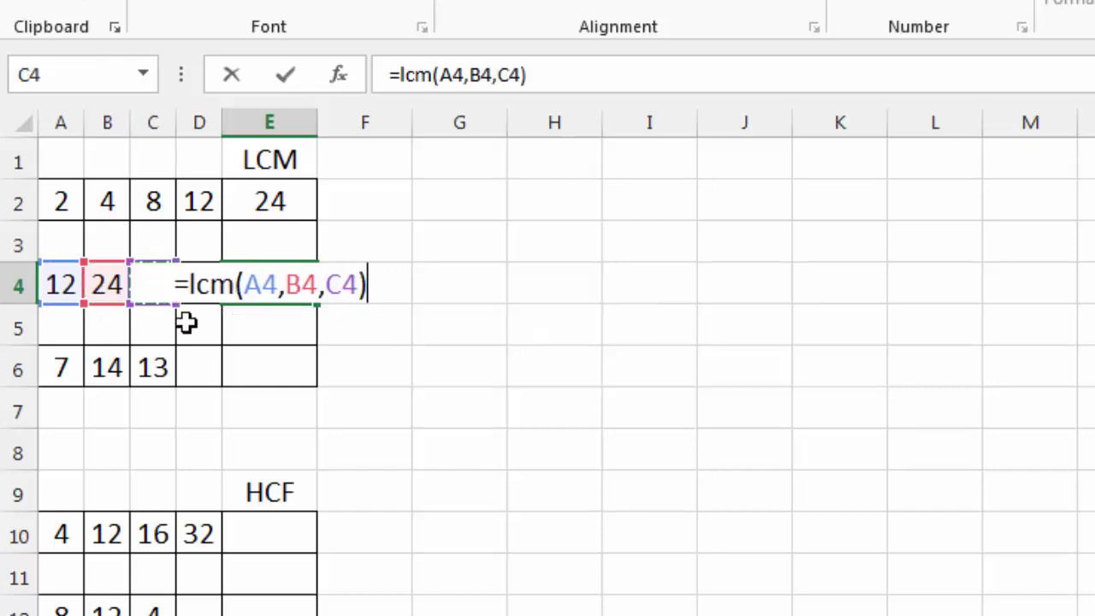
pyautogui.press('Return')
# Calculate the LCM of the three numbers in row 6 in cell E6 with =lcm(A6:C6).
pyautogui.click(242, 366)
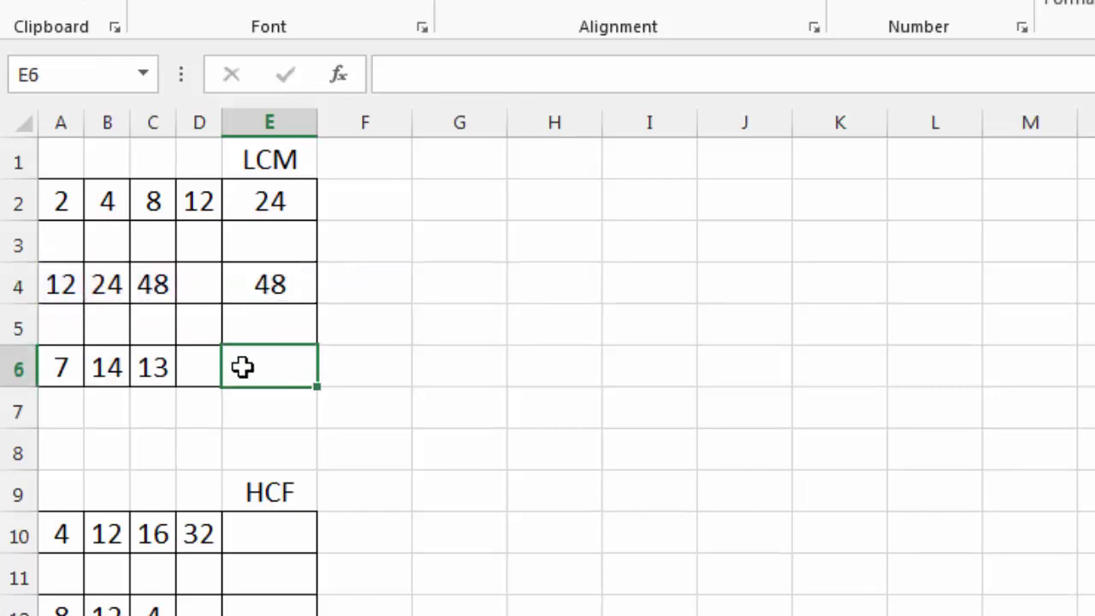
pyautogui.write('=')
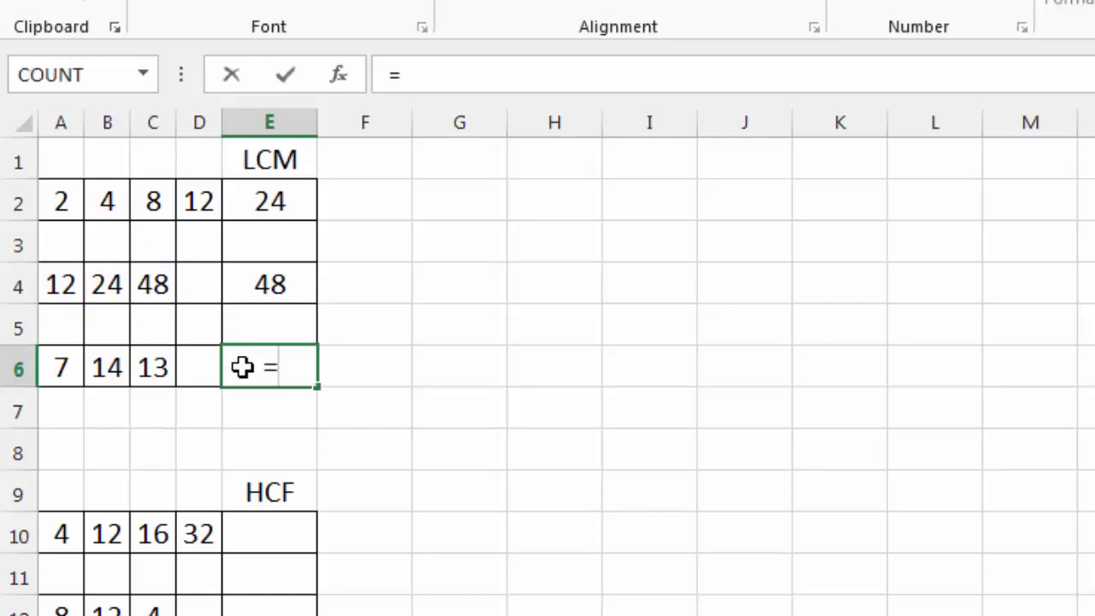
pyautogui.write('lcm(')
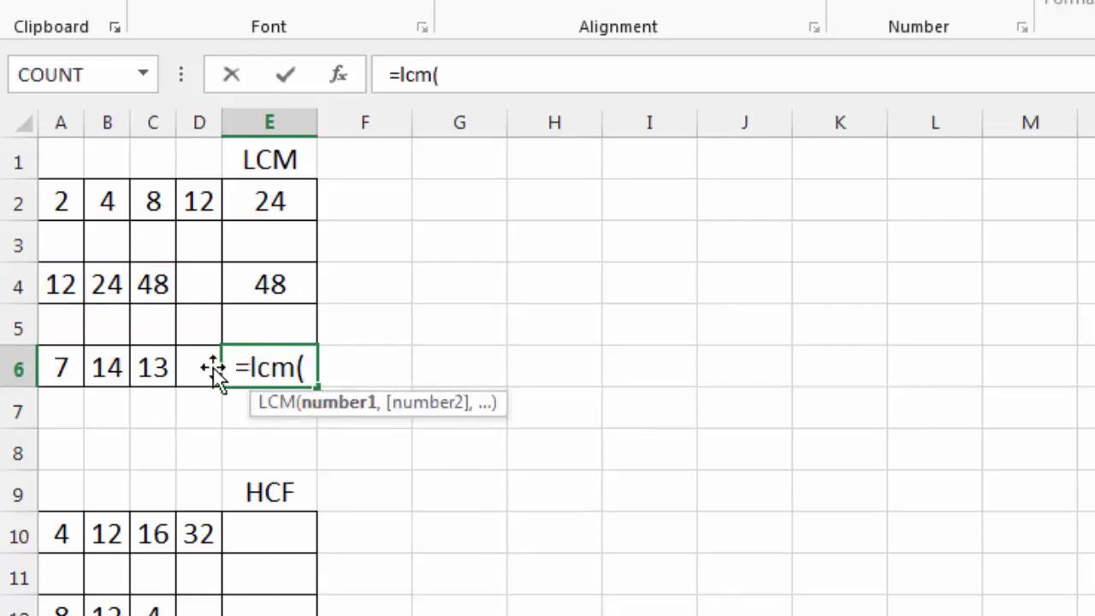
pyautogui.moveTo(62, 369); pyautogui.dragTo(162, 367)
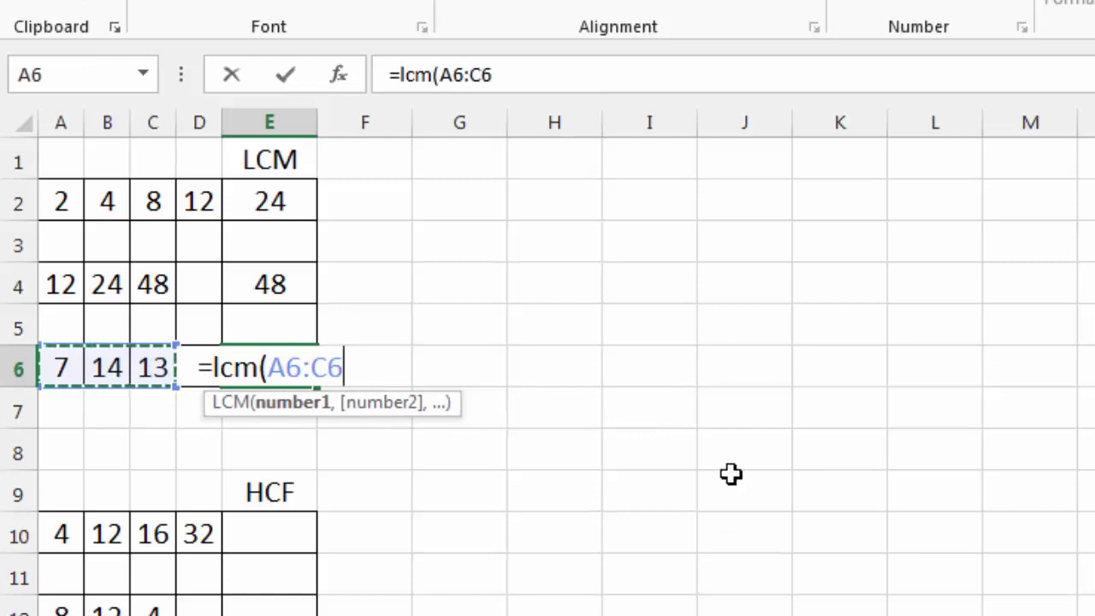
pyautogui.write(')')
pyautogui.press('Return')
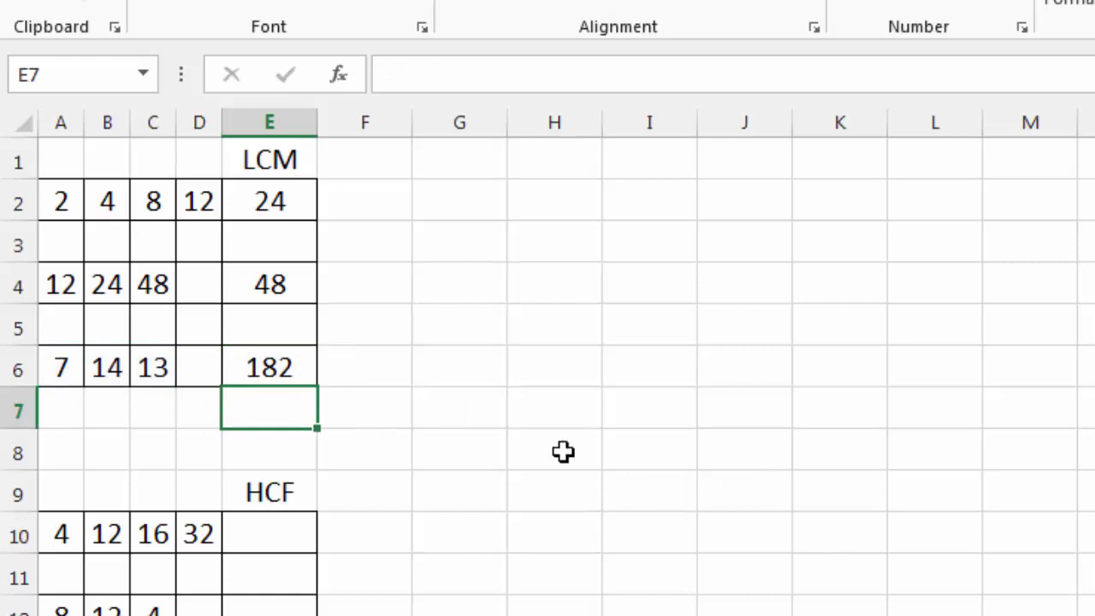
# Replace the formula in cell E6 with an LCM over the range A6:D6, including the empty cell.
pyautogui.click(250, 374)
pyautogui.write('=lcm(')
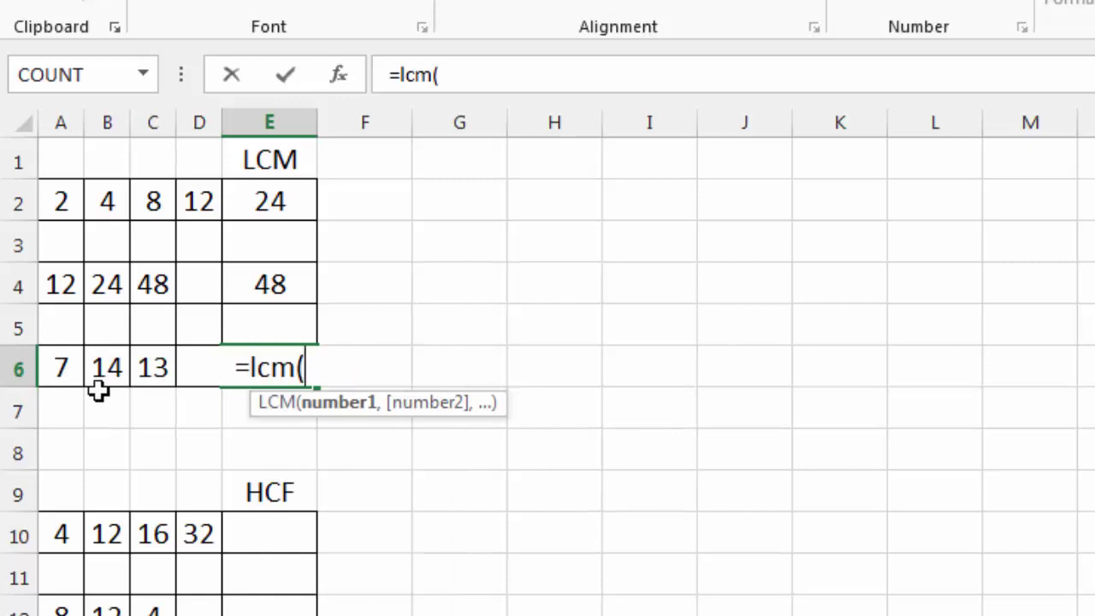
pyautogui.moveTo(61, 368); pyautogui.dragTo(205, 371)
pyautogui.press('Return')
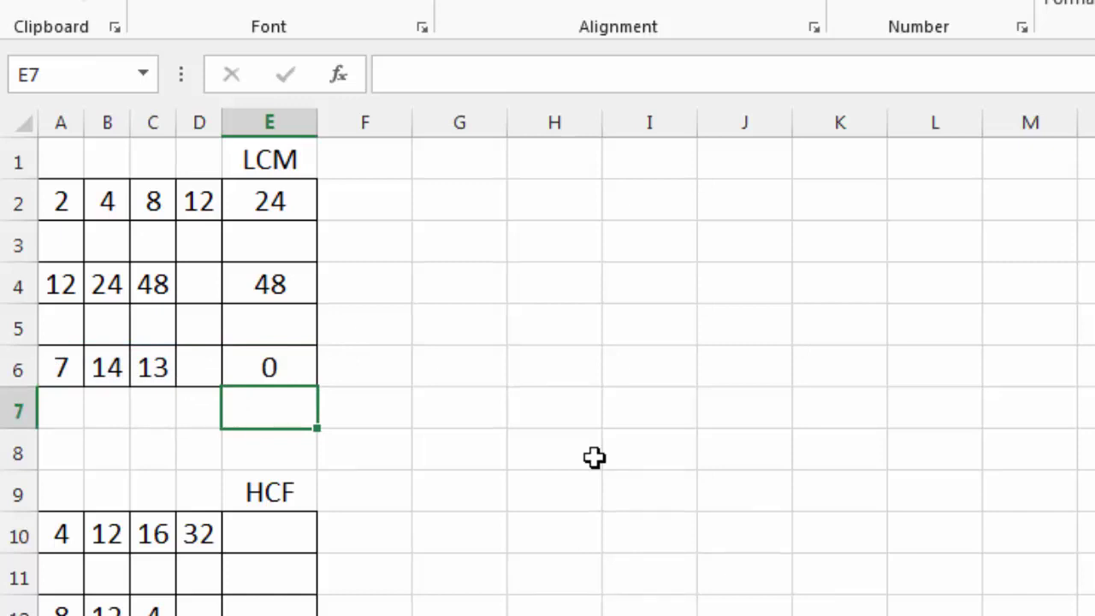
# Enter 28 in the empty cell D6 as the row's fourth number.
pyautogui.press('Up')
pyautogui.press('Up')
pyautogui.press('Left')
pyautogui.press('Down')
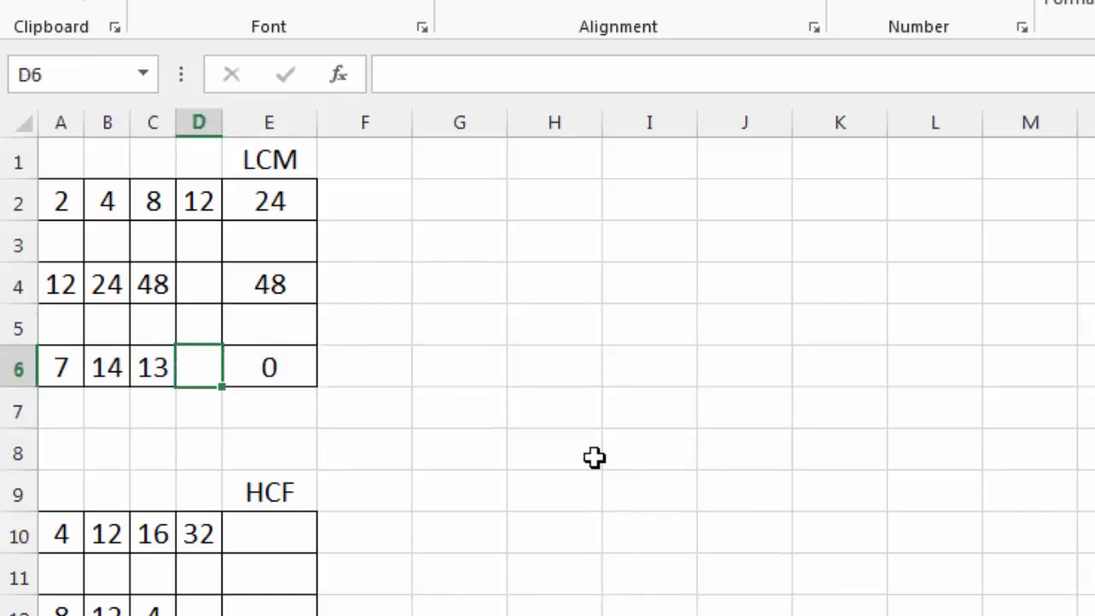
pyautogui.write('28')
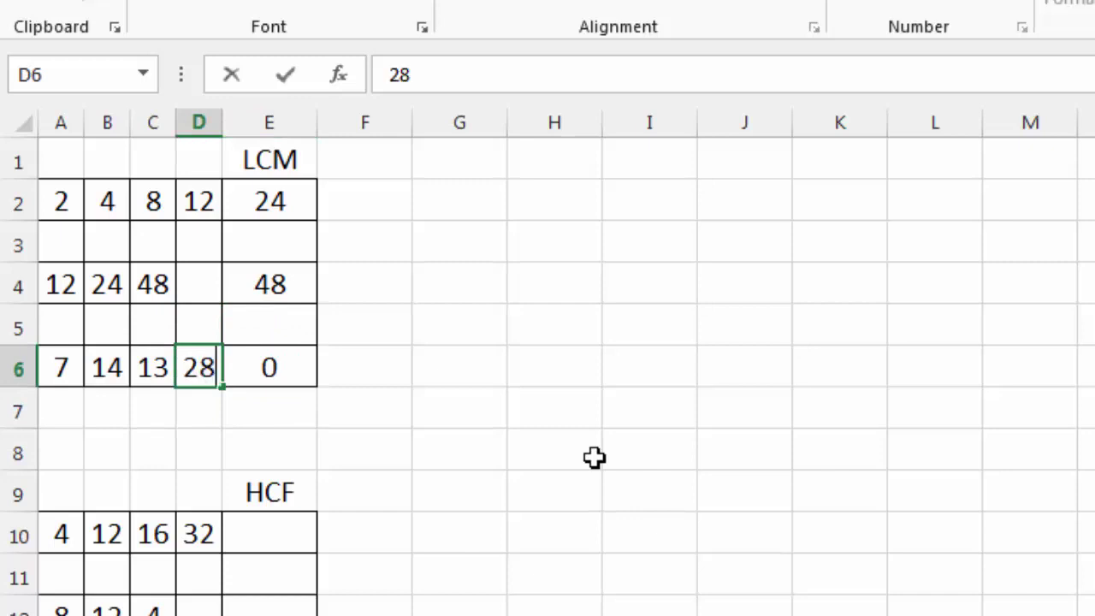
pyautogui.press('Return')
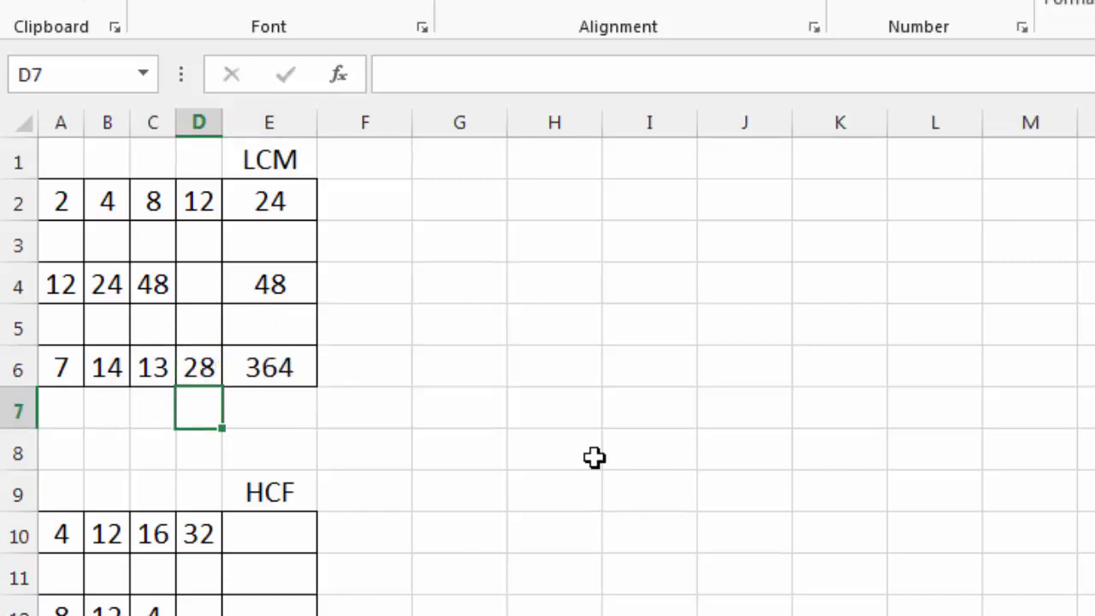
# Clear the numbers in cells A6:D6, keeping the LCM formula in E6.
pyautogui.press('Up')
pyautogui.hotkey('shift', 'Left')
pyautogui.hotkey('shift', 'Left')
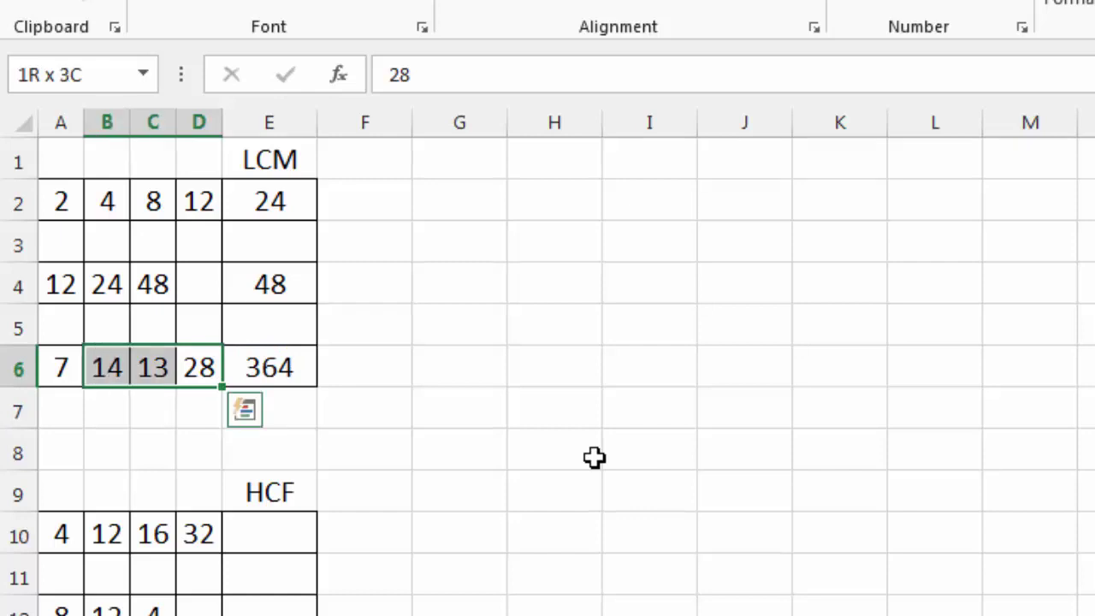
pyautogui.hotkey('shift', 'Left')
pyautogui.press('Delete')
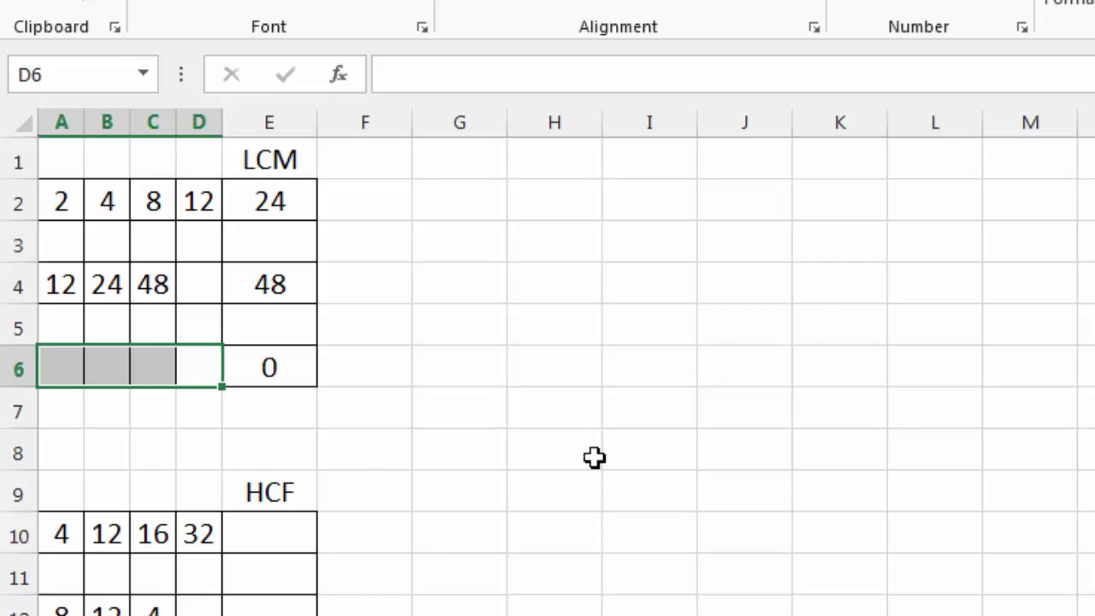
pyautogui.press('Right')
pyautogui.press('Right')
pyautogui.press('Left')
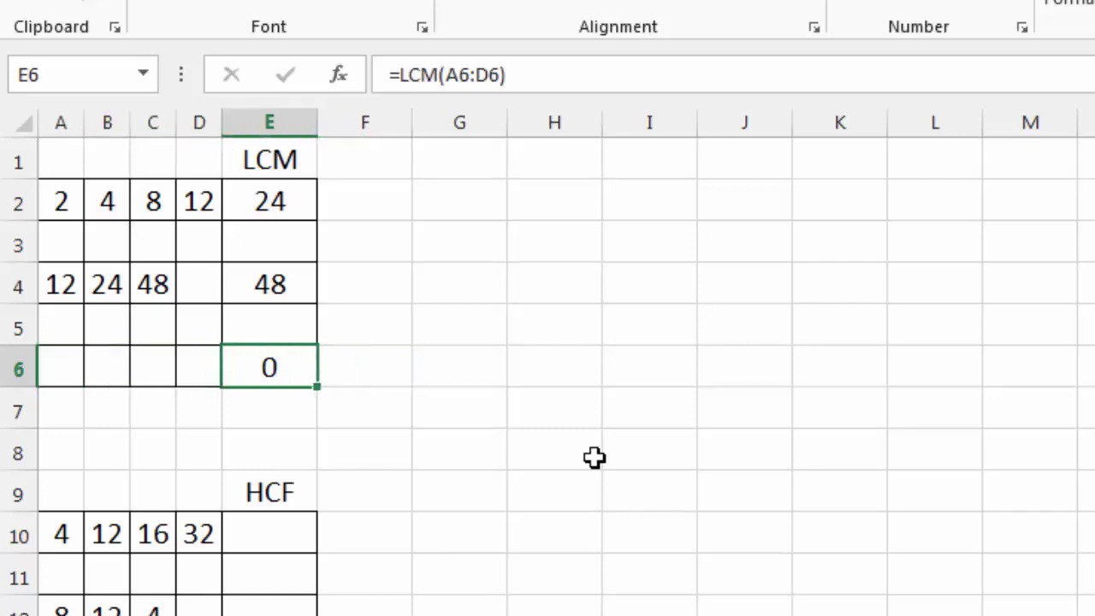
pyautogui.press('Left')
pyautogui.press('Left')
pyautogui.press('Left')
pyautogui.press('Left')
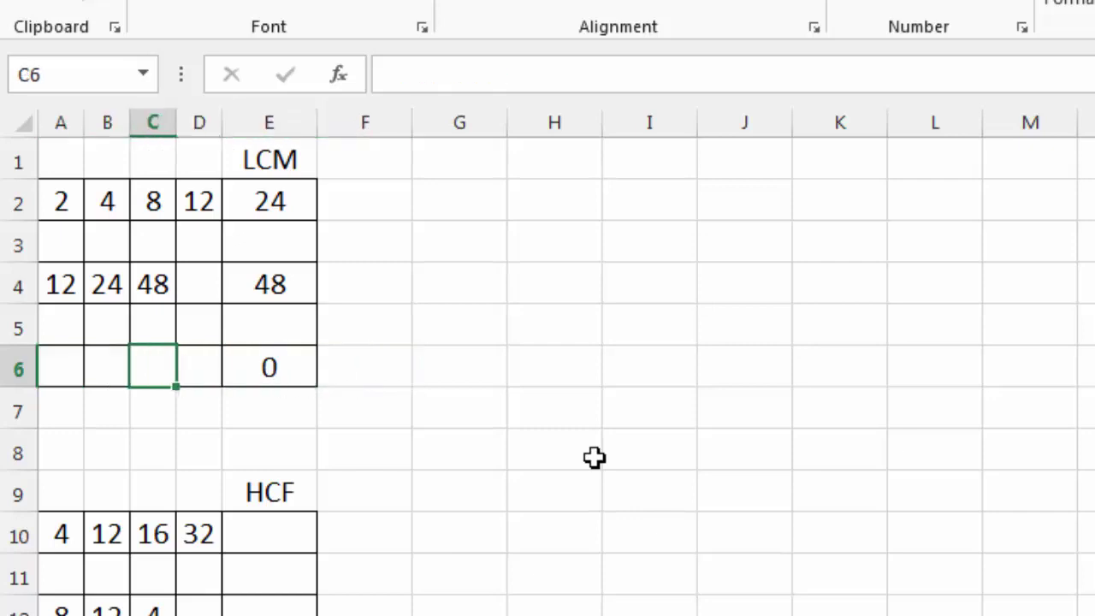
pyautogui.press('Right')
pyautogui.press('Right')
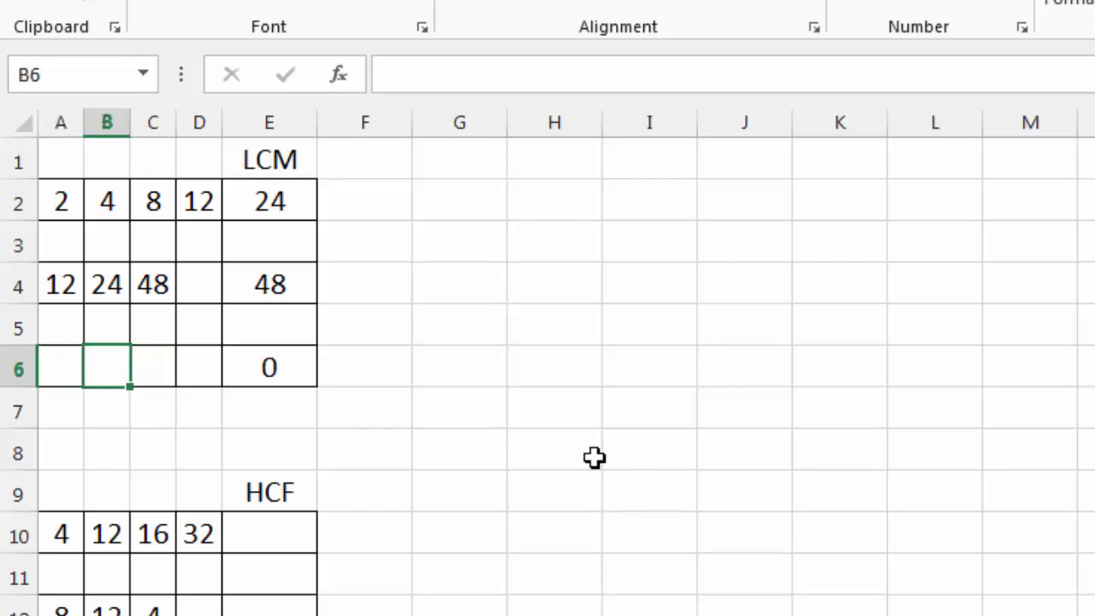
# Enter the numbers 6, 2, 12 and 8 in cells A6:D6 of the LCM table.
pyautogui.press('Left')
pyautogui.press('Left')
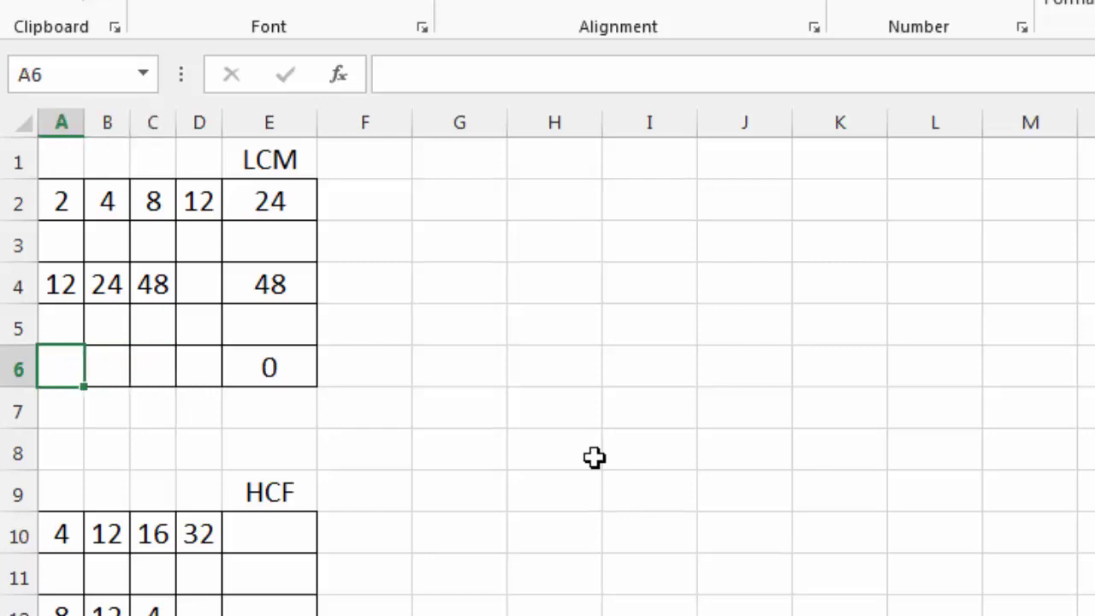
pyautogui.write('6')
pyautogui.press('Tab')
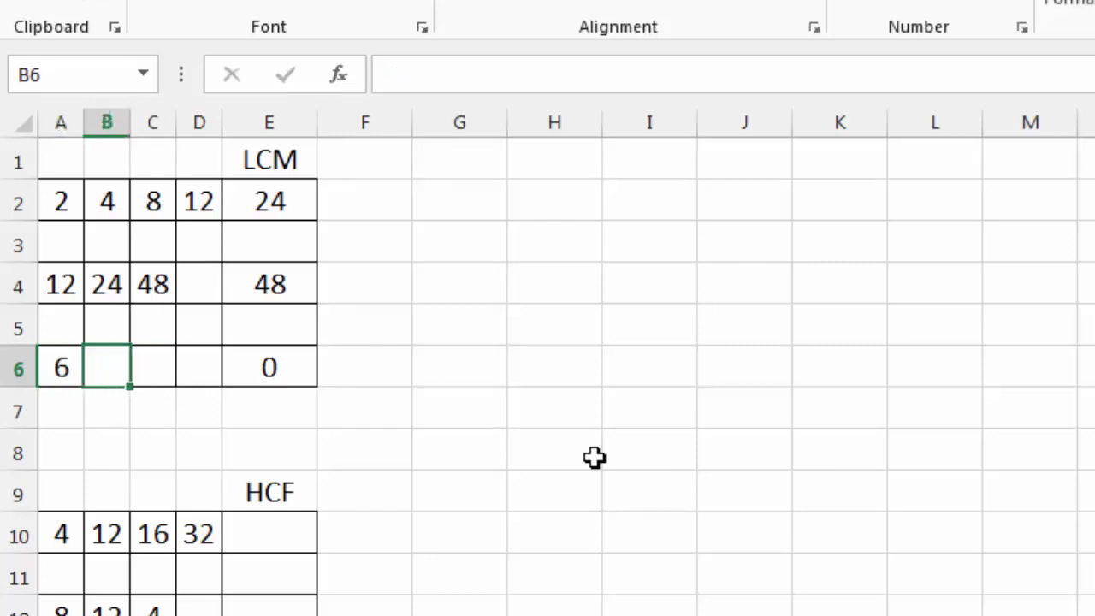
pyautogui.write('2')
pyautogui.press('Tab')
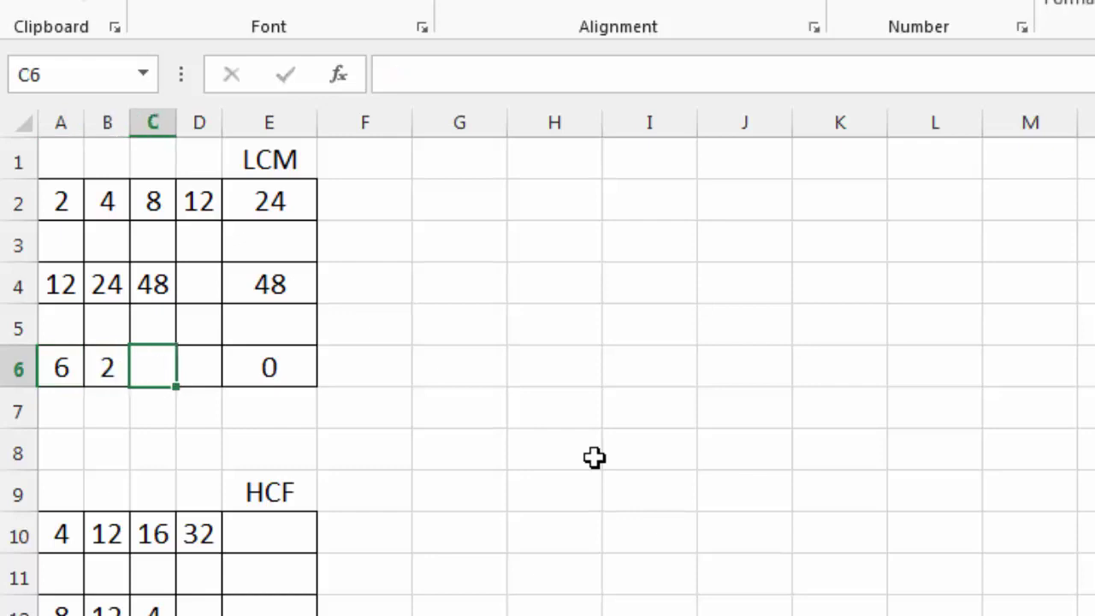
pyautogui.write('12')
pyautogui.press('Tab')
pyautogui.write('8')
pyautogui.press('Tab')
pyautogui.press('Return')
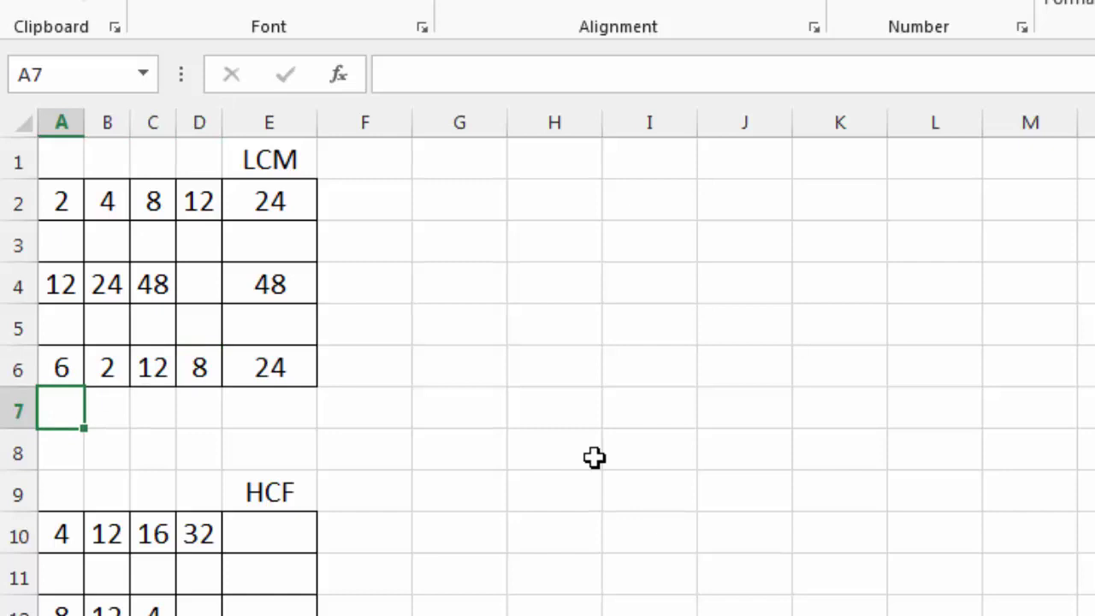
# Calculate the HCF of the four numbers in row 10 in cell E10 with =gcd(A10:D10).
pyautogui.scroll(-2, 569, 446)
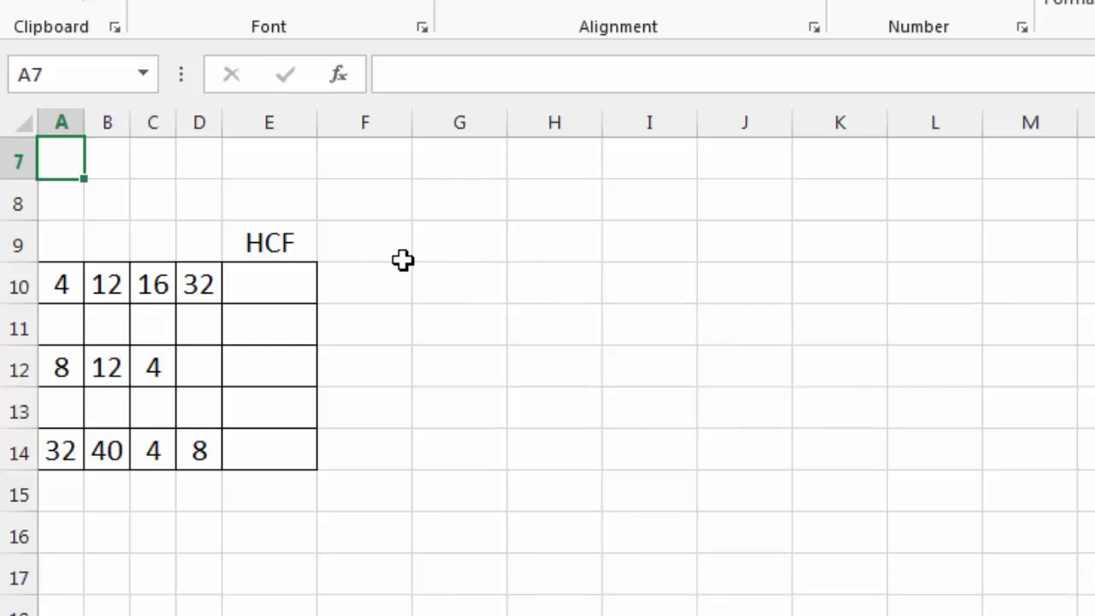
pyautogui.click(285, 280)
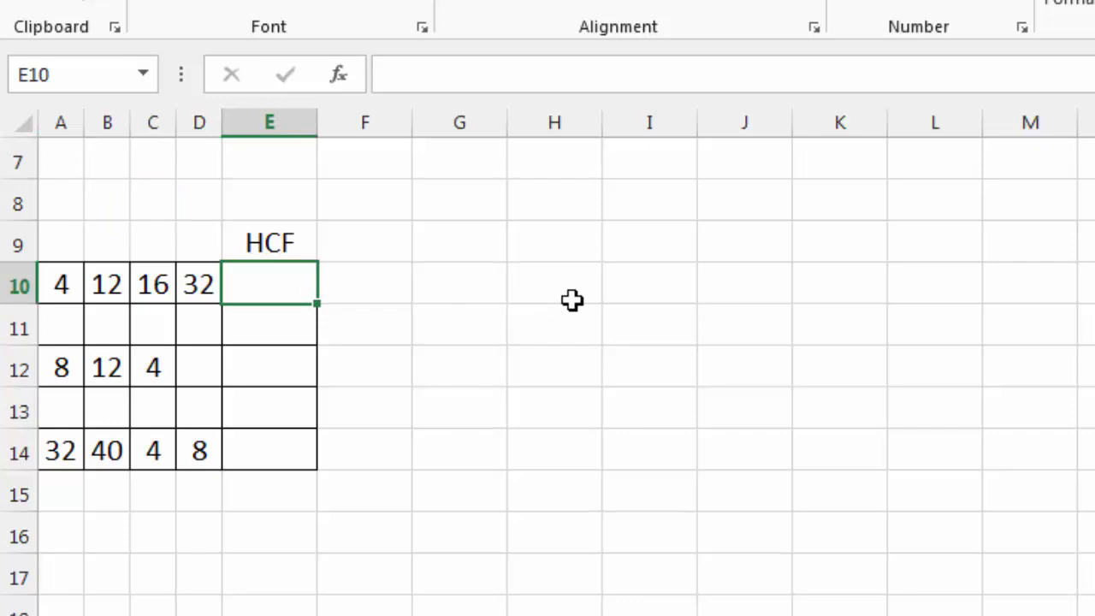
pyautogui.write('=g')
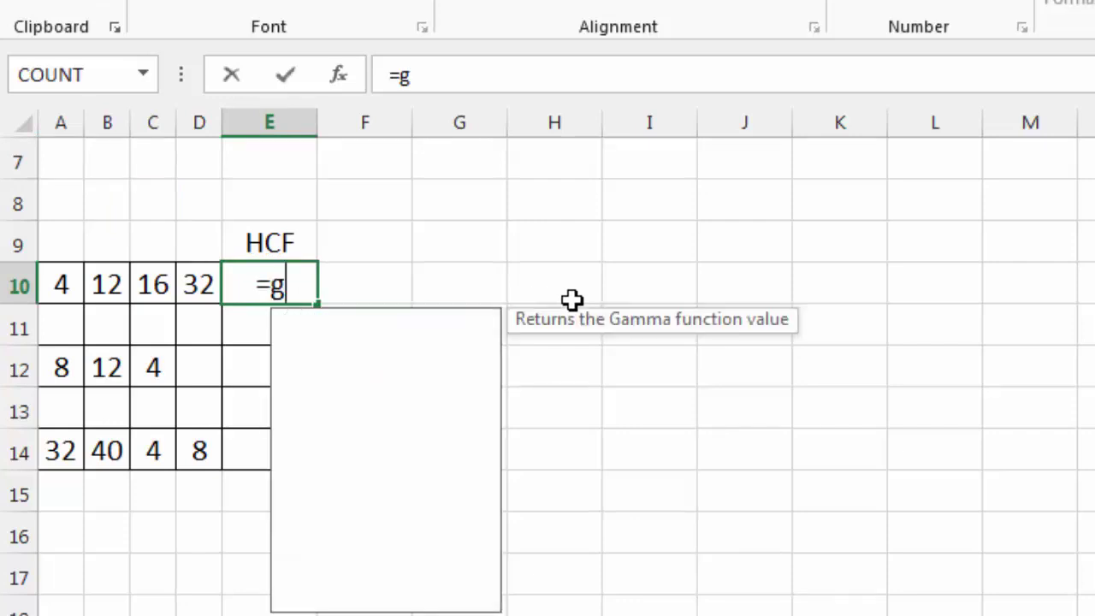
pyautogui.write('cd(')
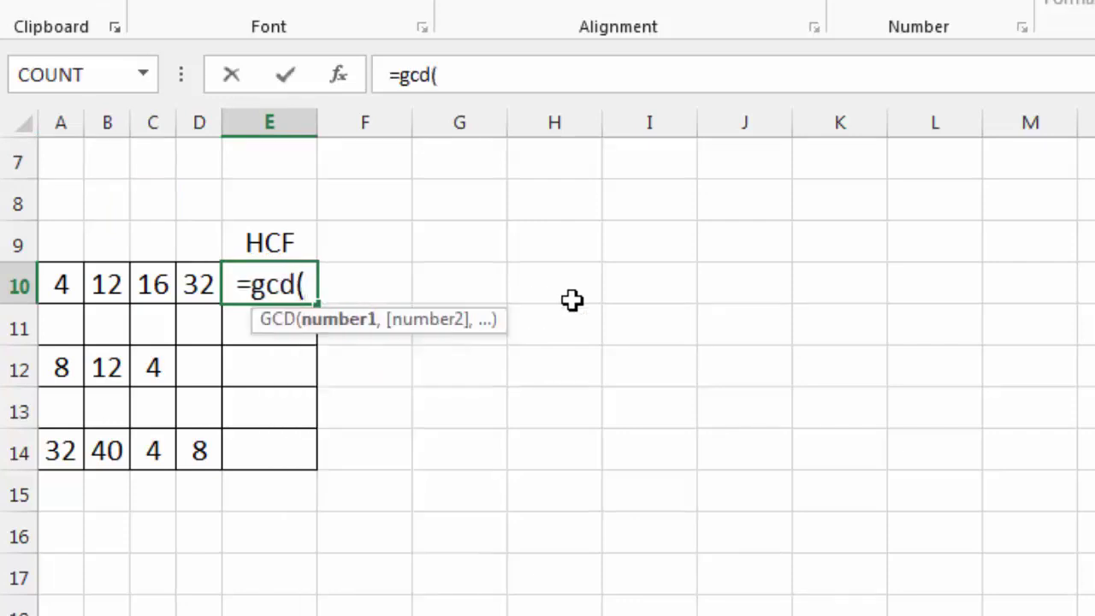
pyautogui.moveTo(61, 283); pyautogui.dragTo(199, 289)
pyautogui.write(')')
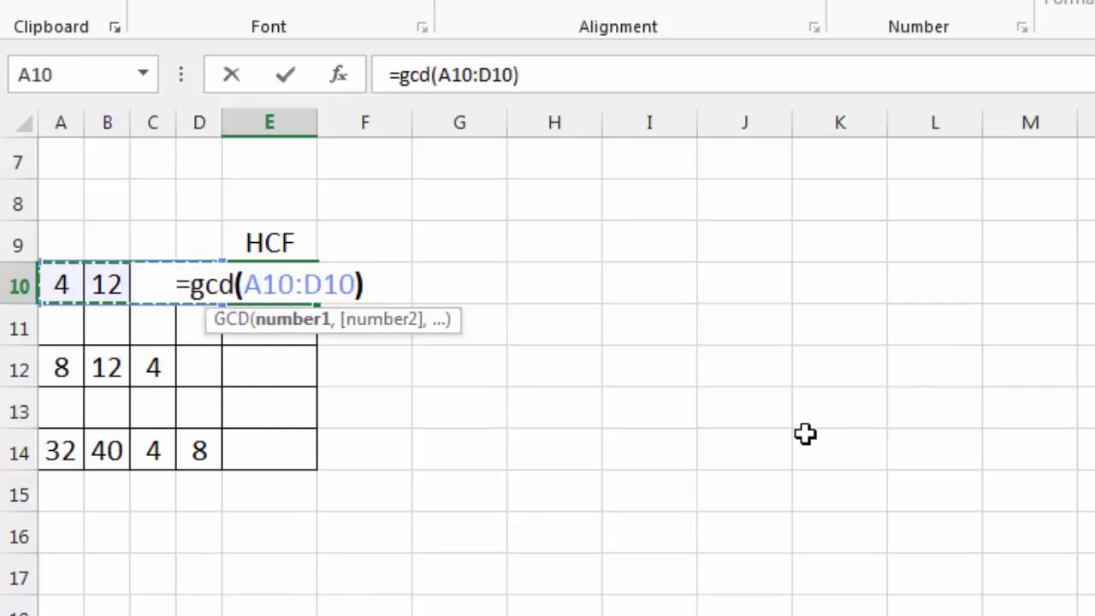
pyautogui.press('Return')
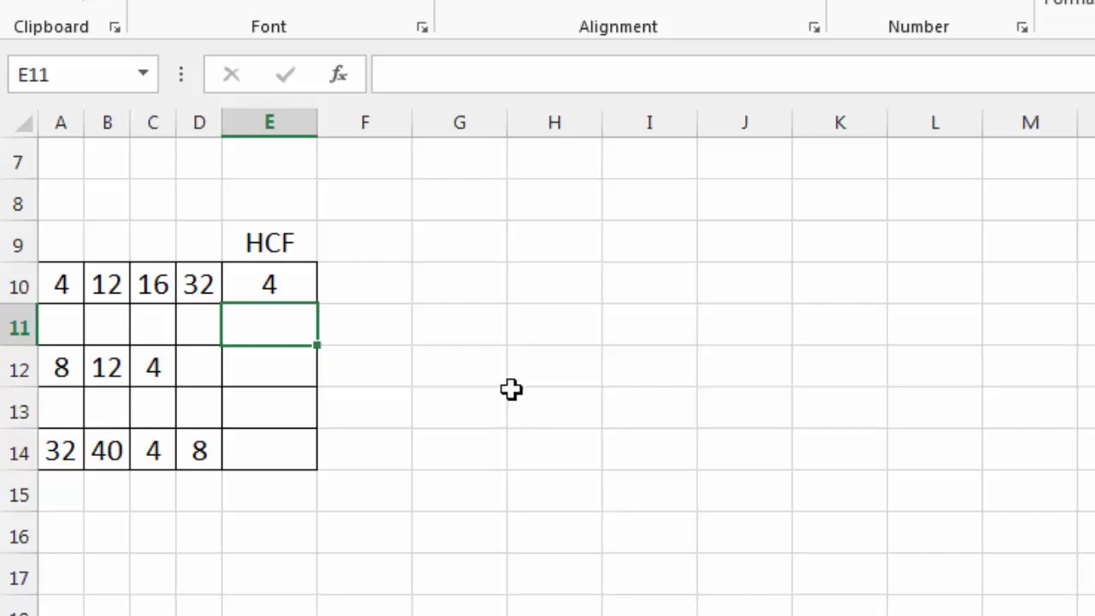
# Copy the GCD formula from cell E10 into cell E12 so it covers A12:D12.
pyautogui.press('Down')
pyautogui.click(285, 328)
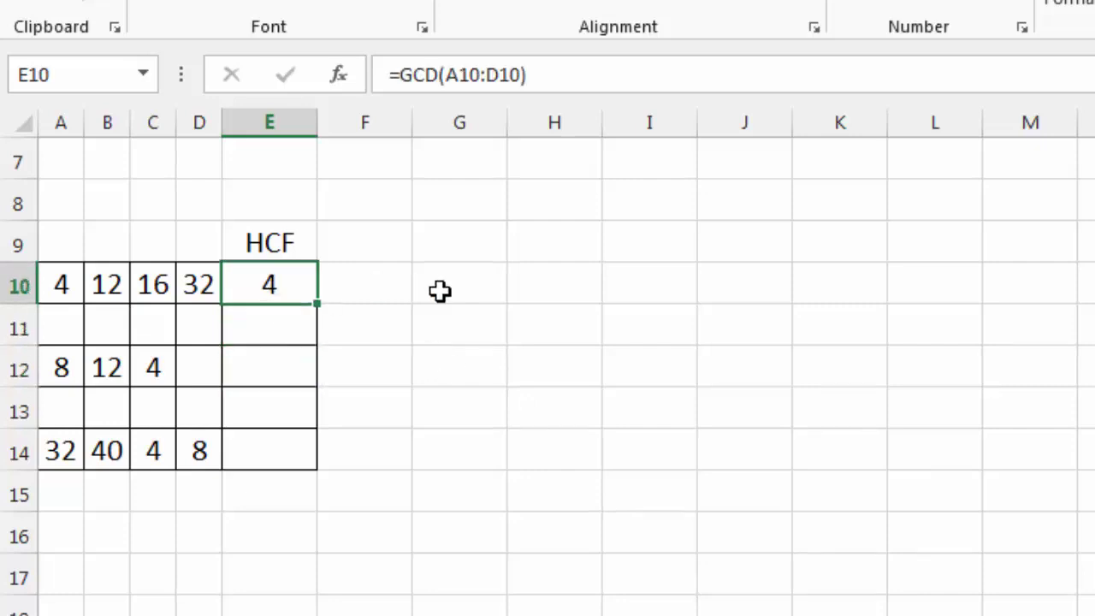
pyautogui.click(248, 372)
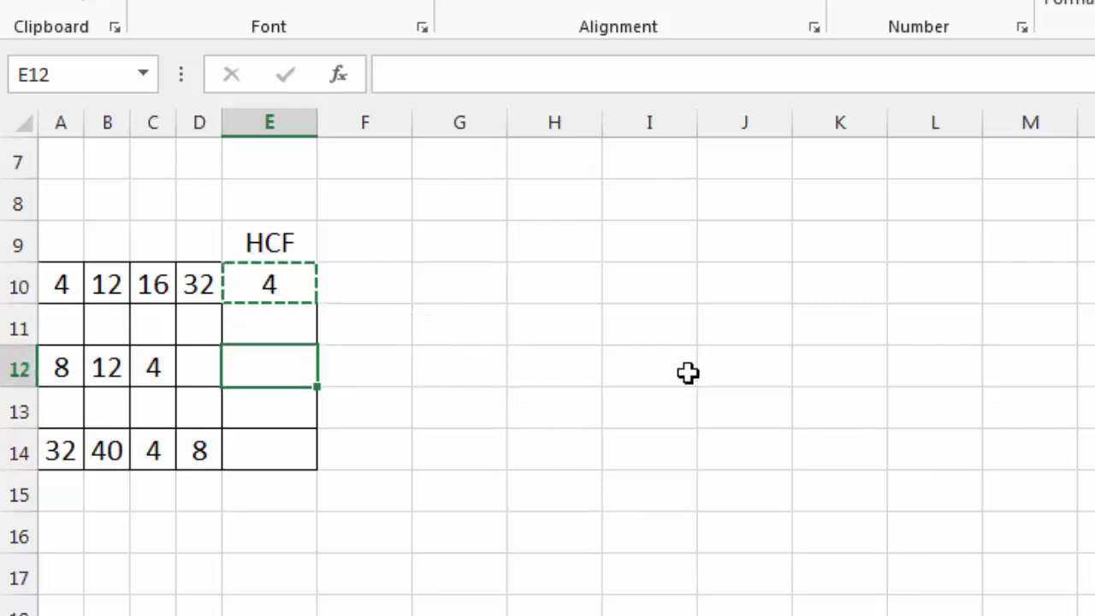
pyautogui.write('=GCD(A12:D12)')
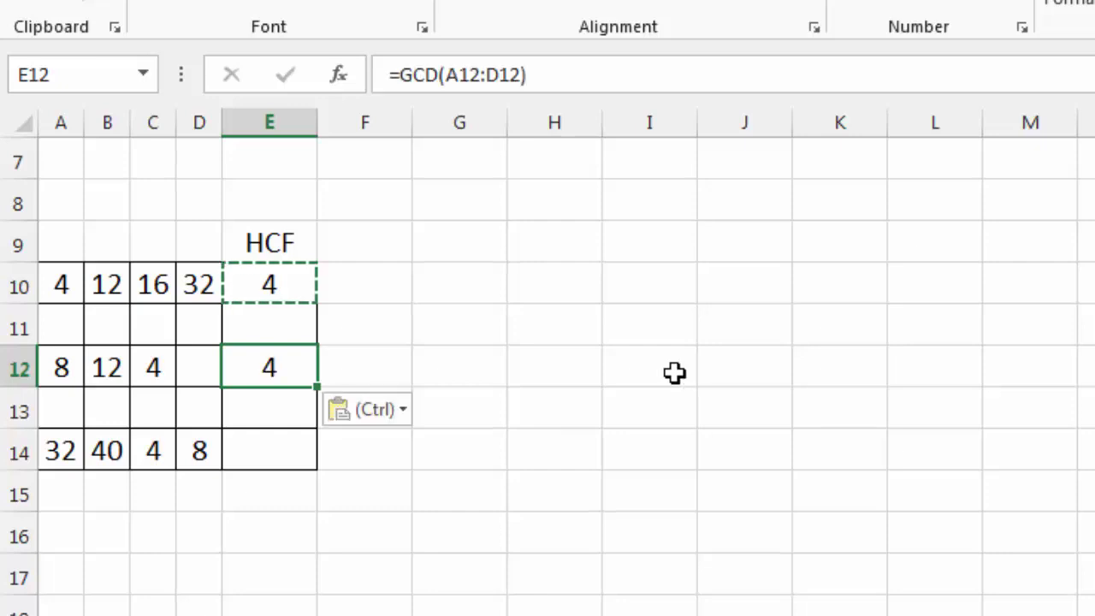
pyautogui.click(468, 390)
# Enter 8 in the empty cell D12 as the fourth number of the row.
pyautogui.click(117, 368)
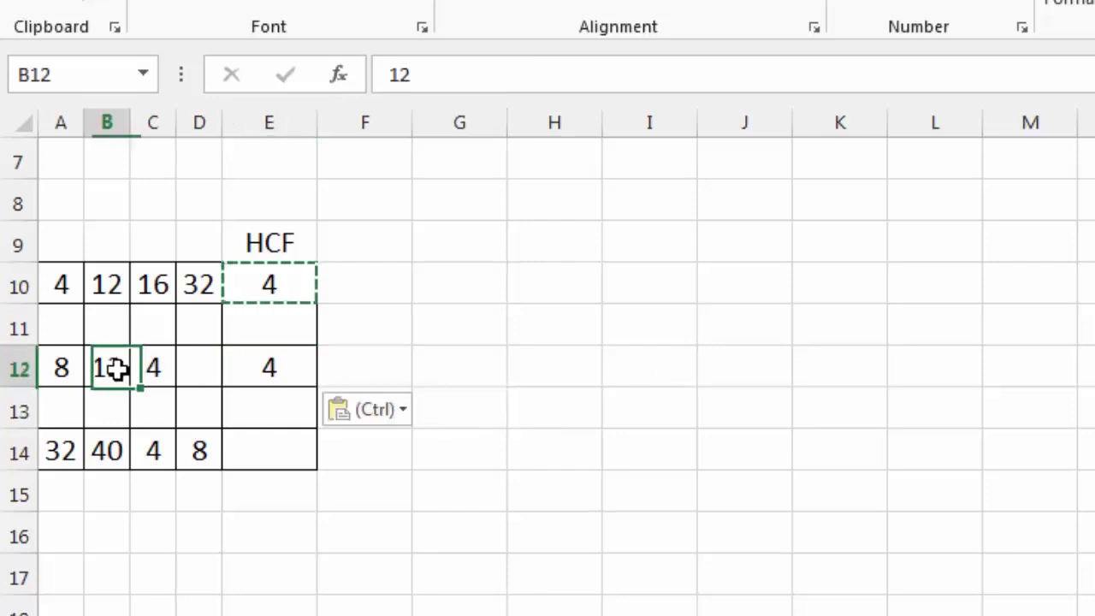
pyautogui.scroll(2, 277, 313)
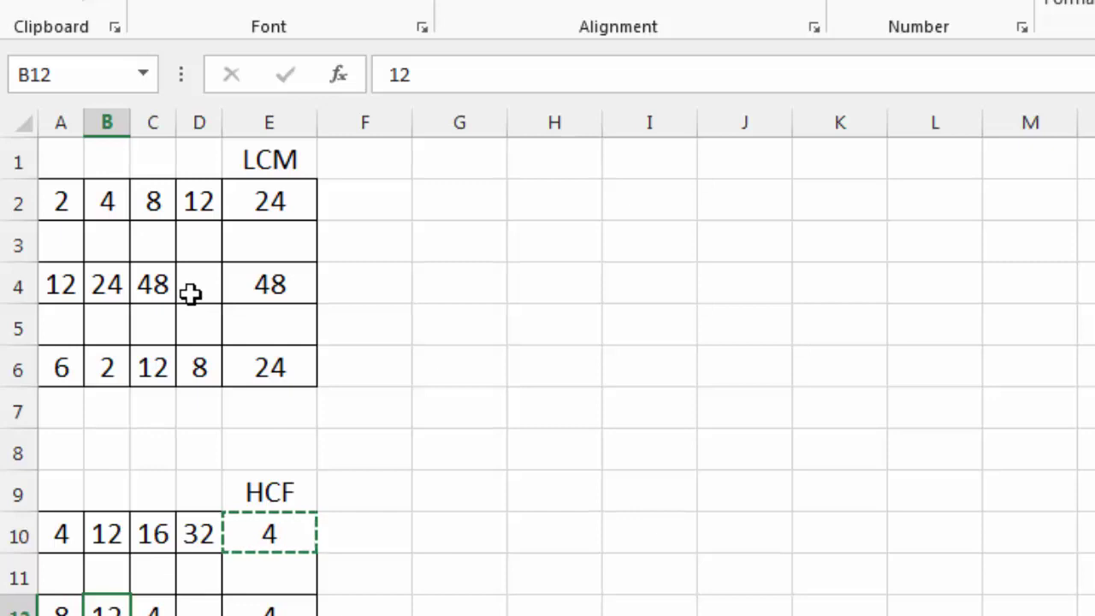
pyautogui.scroll(-2, 436, 382)
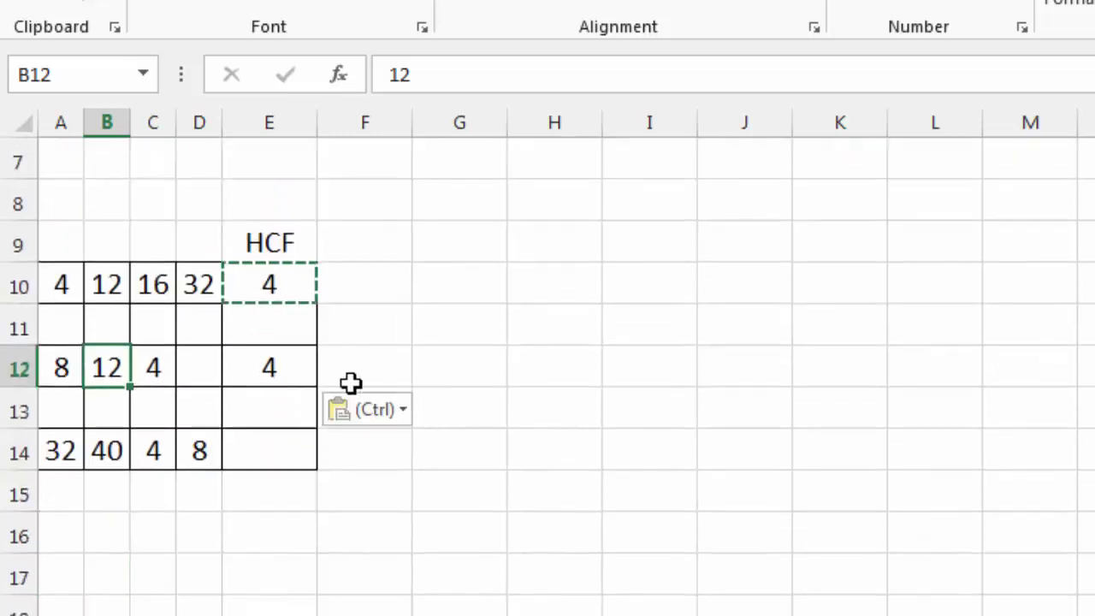
pyautogui.click(213, 363)
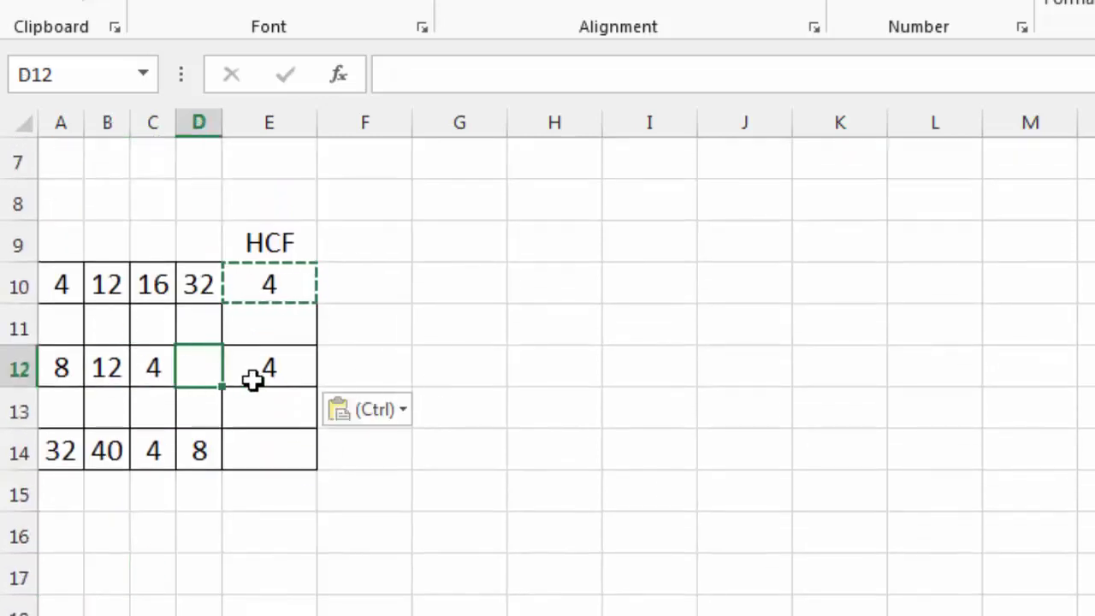
pyautogui.click(253, 380)
pyautogui.click(193, 373)
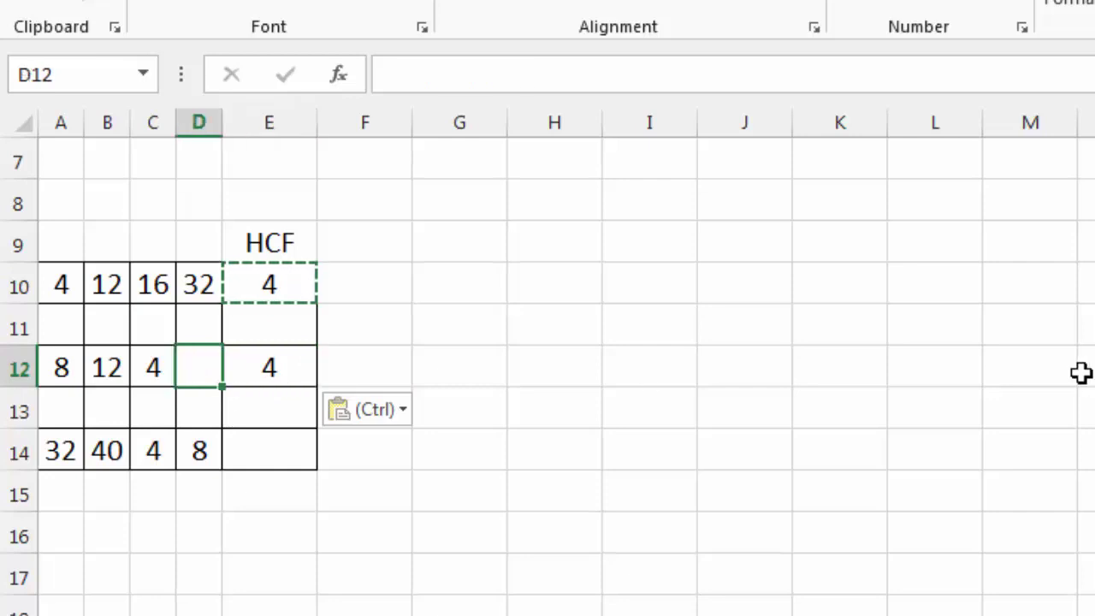
pyautogui.write('8')
pyautogui.press('Return')
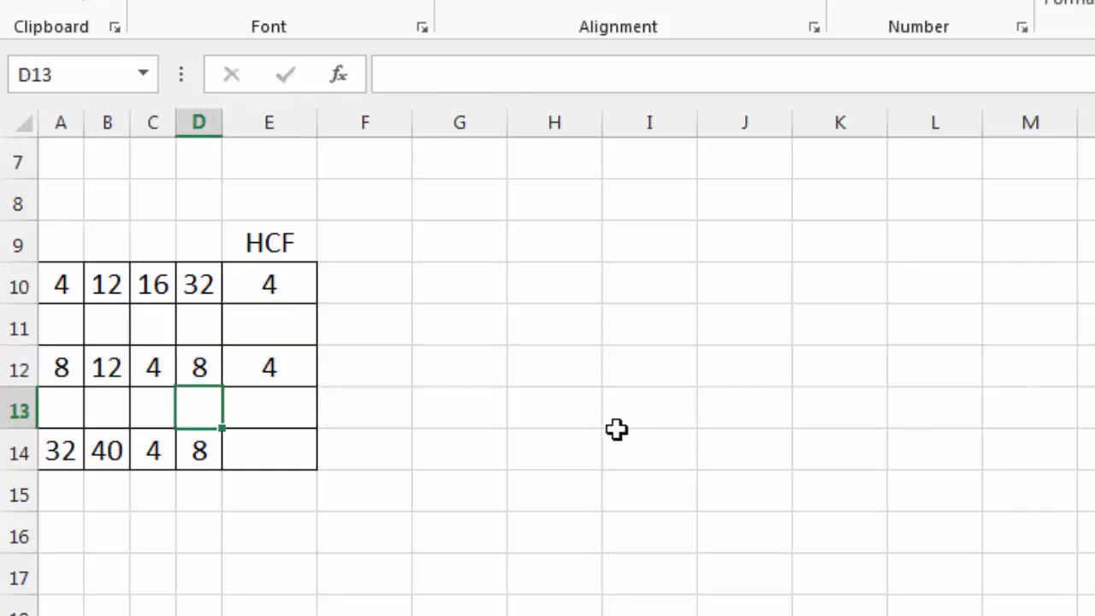
# Test the HCF formula of row 12 by changing D12 to 7 and back to 8.
pyautogui.press('Up')
pyautogui.write('7')
pyautogui.press('Return')
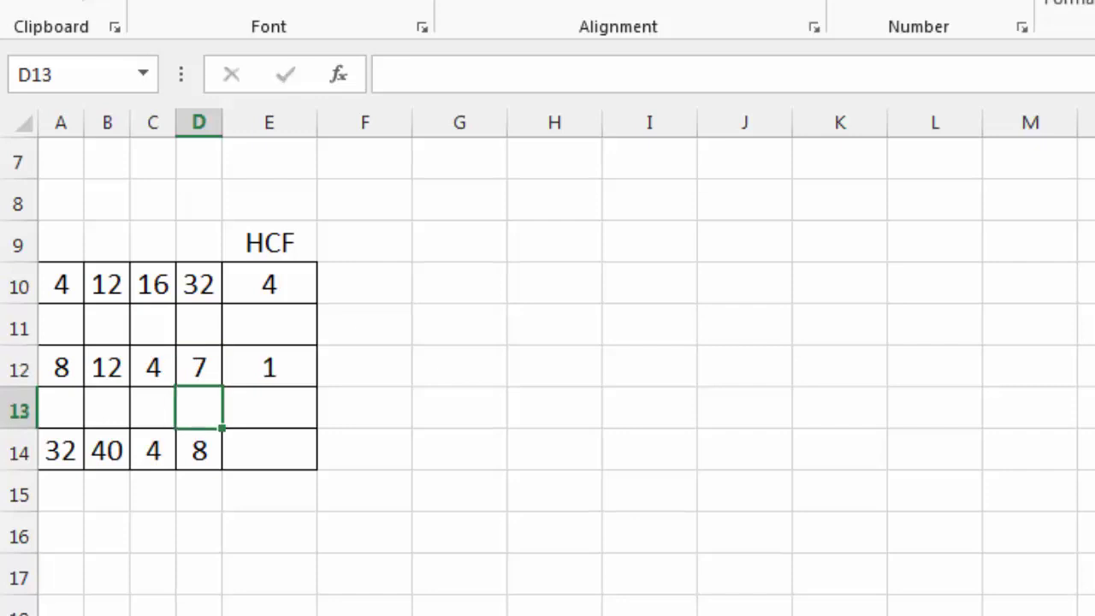
pyautogui.click(196, 372)
pyautogui.write('8')
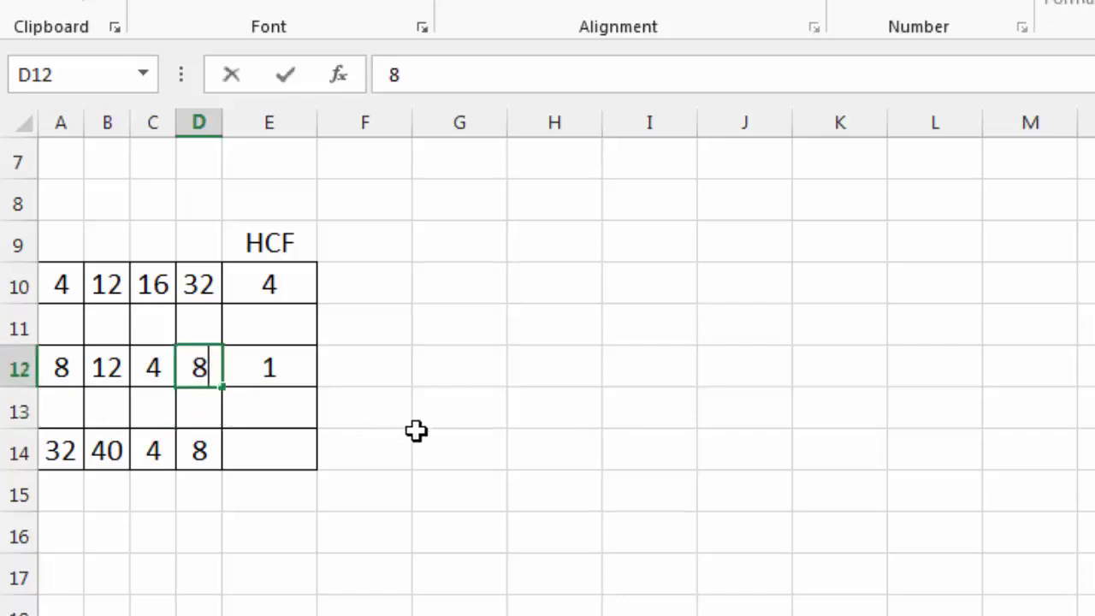
pyautogui.press('Return')
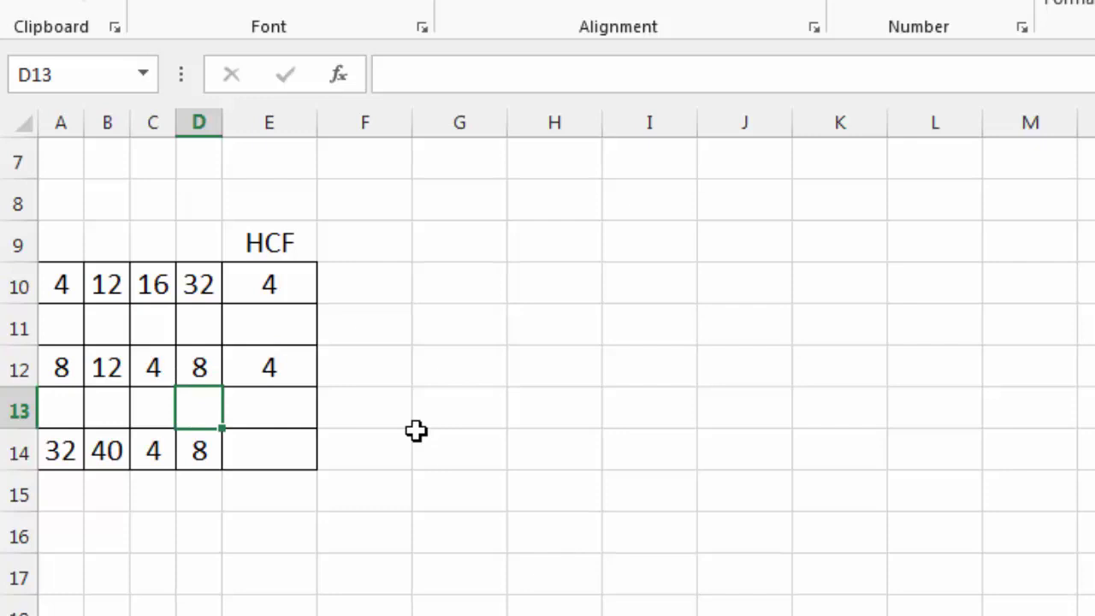
# Set the fourth number of row 12, in cell D12, to 13.
pyautogui.press('Up')
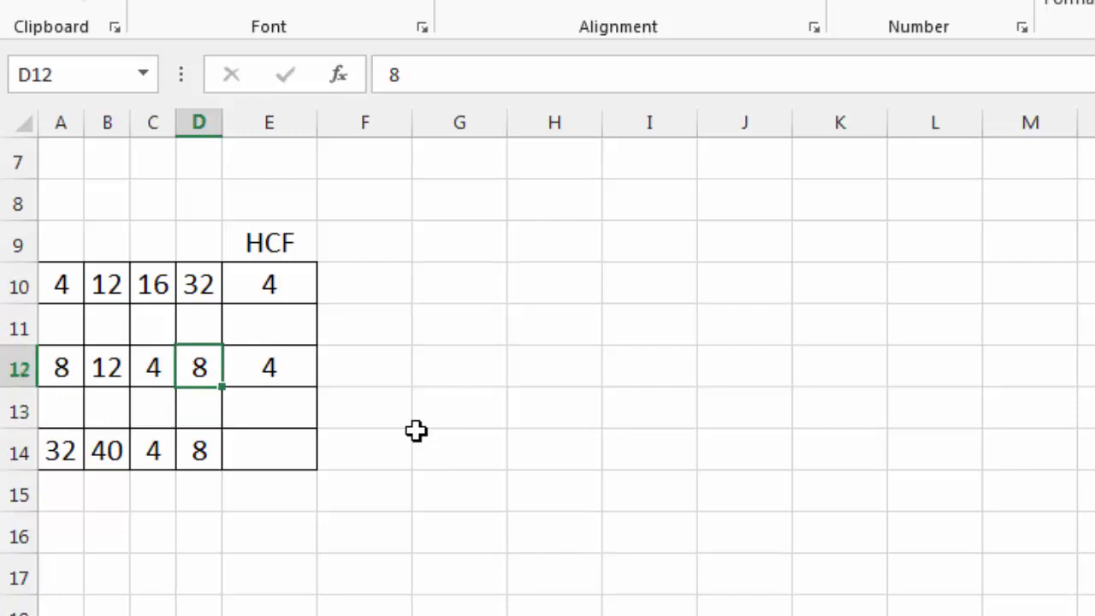
pyautogui.write('13')
pyautogui.press('Return')
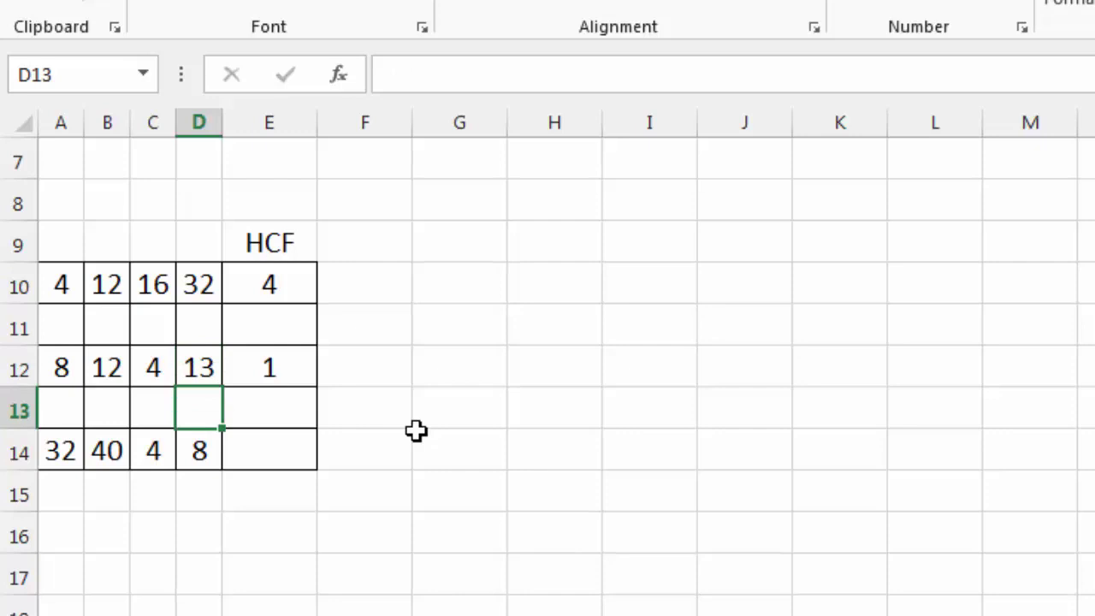
# Copy the GCD formula from cell E12 into cell E14 for the numbers in row 14.
pyautogui.click(248, 366)
pyautogui.hotkey('ctrl', 'c')
pyautogui.click(251, 448)
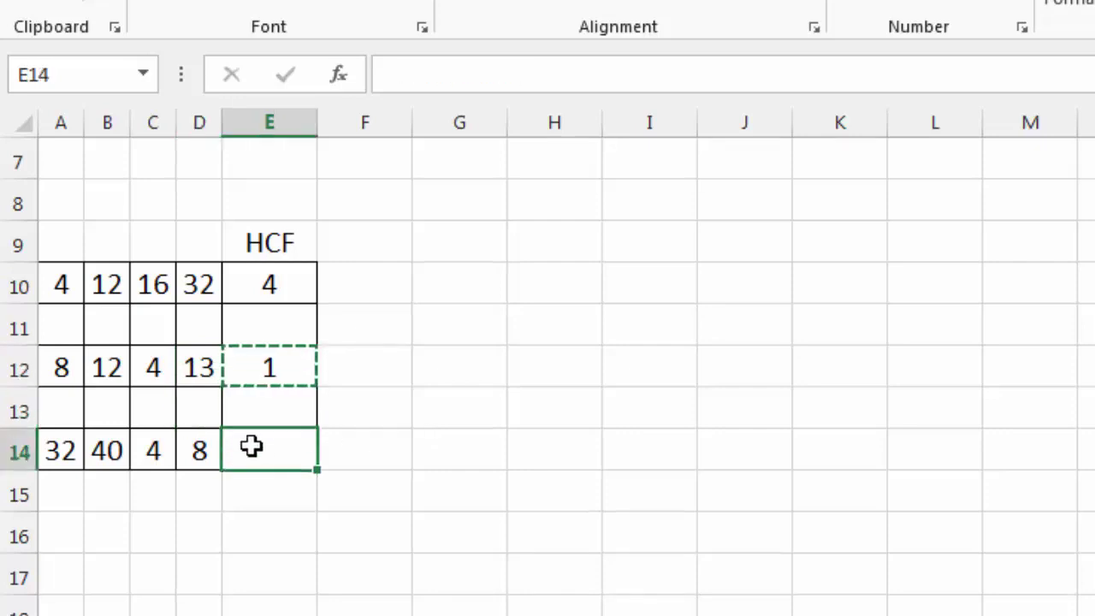
pyautogui.hotkey('ctrl', 'v')
pyautogui.click(505, 458)
pyautogui.click(723, 494)
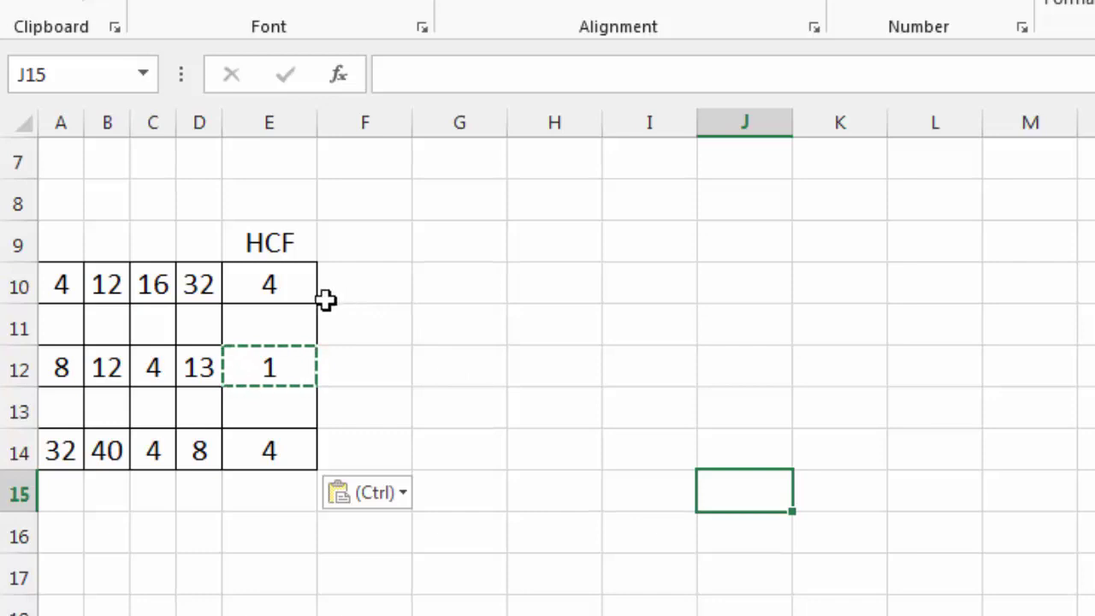
# Clear the numbers in cells C10 and B10 to test the HCF formula with empty cells.
pyautogui.click(160, 288)
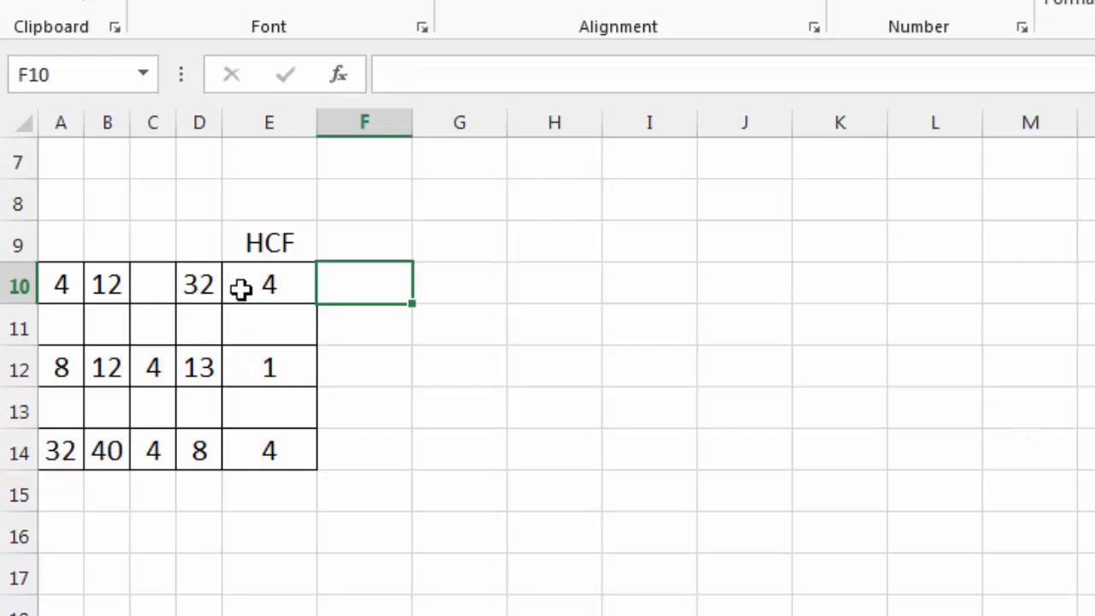
pyautogui.click(99, 288)
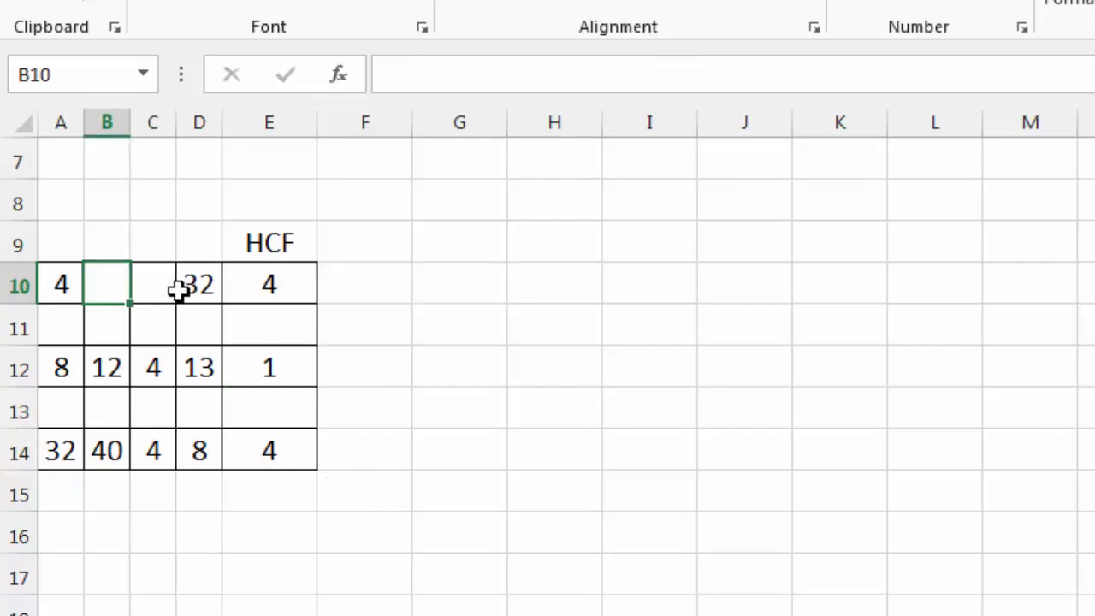
pyautogui.click(556, 419)
# Clear the number in cell C2 to test the LCM formula with an empty cell.
pyautogui.scroll(2, 561, 428)
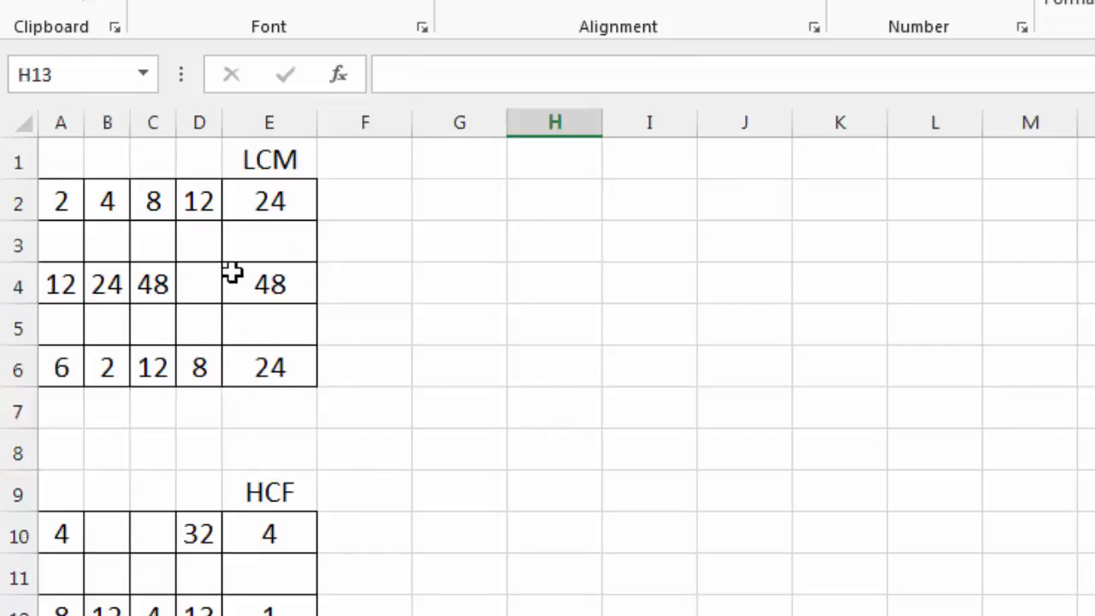
pyautogui.click(156, 203)
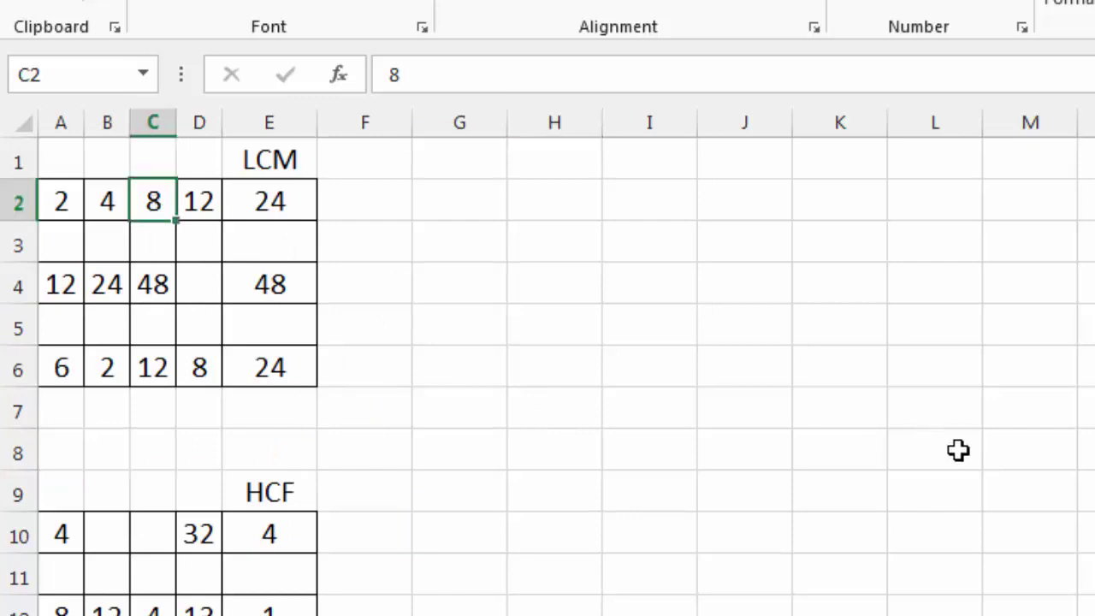
pyautogui.press('Delete')
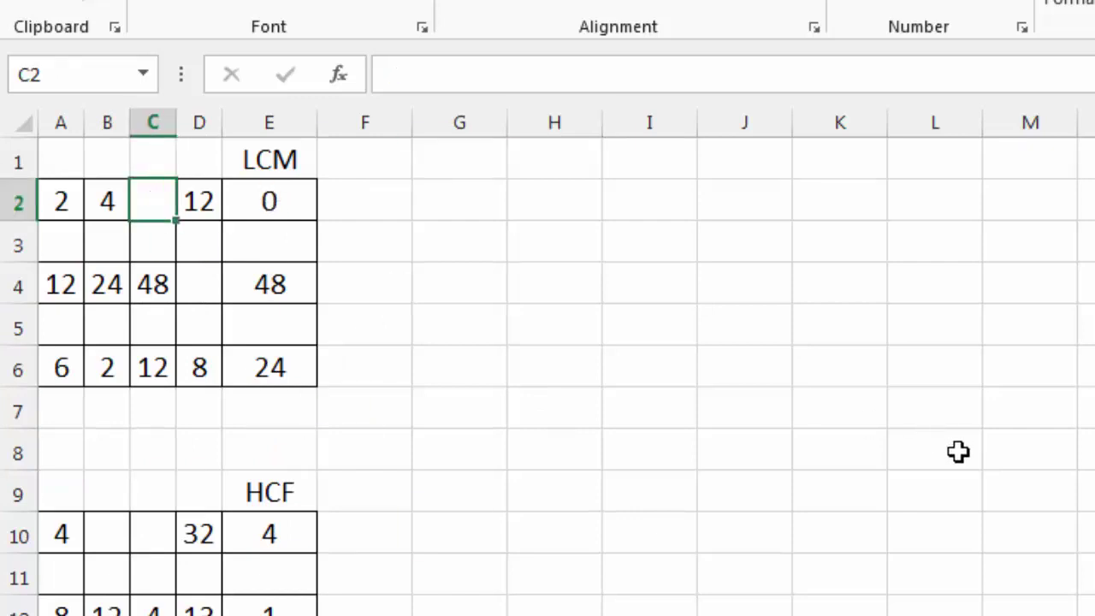